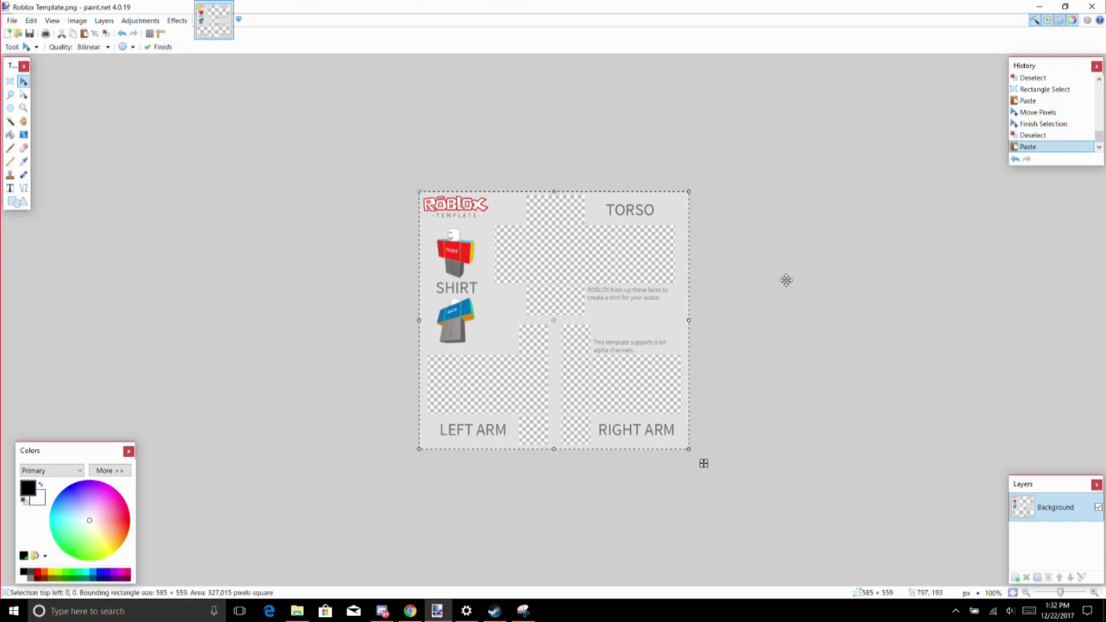
- Undo the accidental template move and black fill to restore the Roblox shirt template
mouse_move(572, 261)
left_mouse_down()
mouse_move(591, 281)
mouse_move(570, 264)
left_mouse_up()
key("BackSpace")
left_click(119, 34)
left_click(119, 34)
left_click(120, 34)
left_click(121, 34)
- Select the whole canvas and switch to the browser's template page
key("ctrl+a")
left_click(368, 429)
left_click(410, 611)
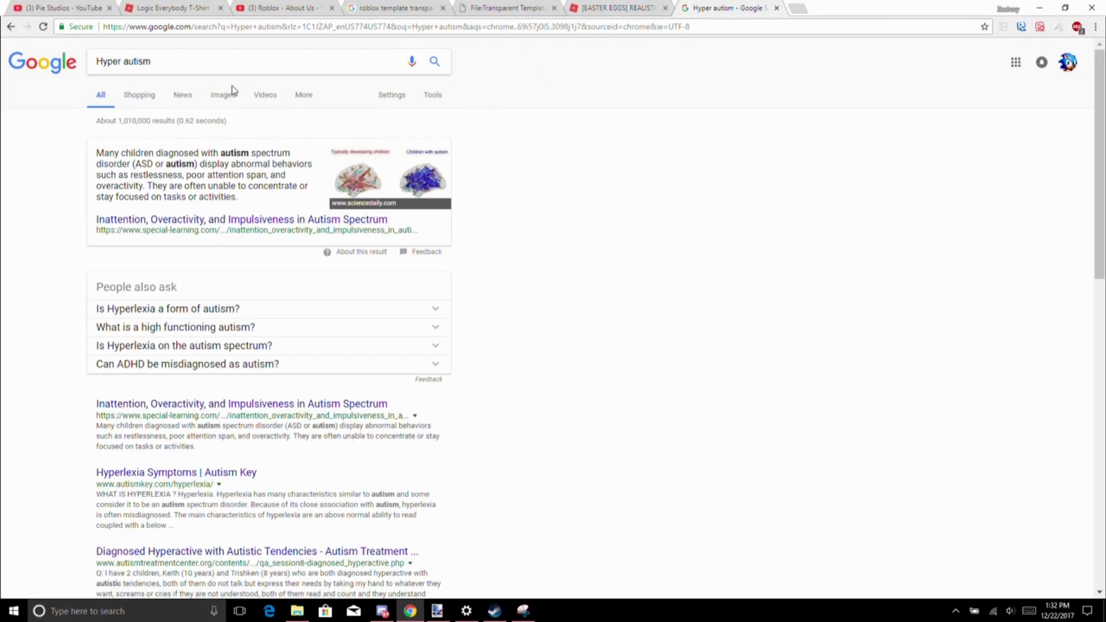
- Search Google Images for 'Hyper potions'
left_click(224, 96)
left_click(236, 68)
key("BackSpace")
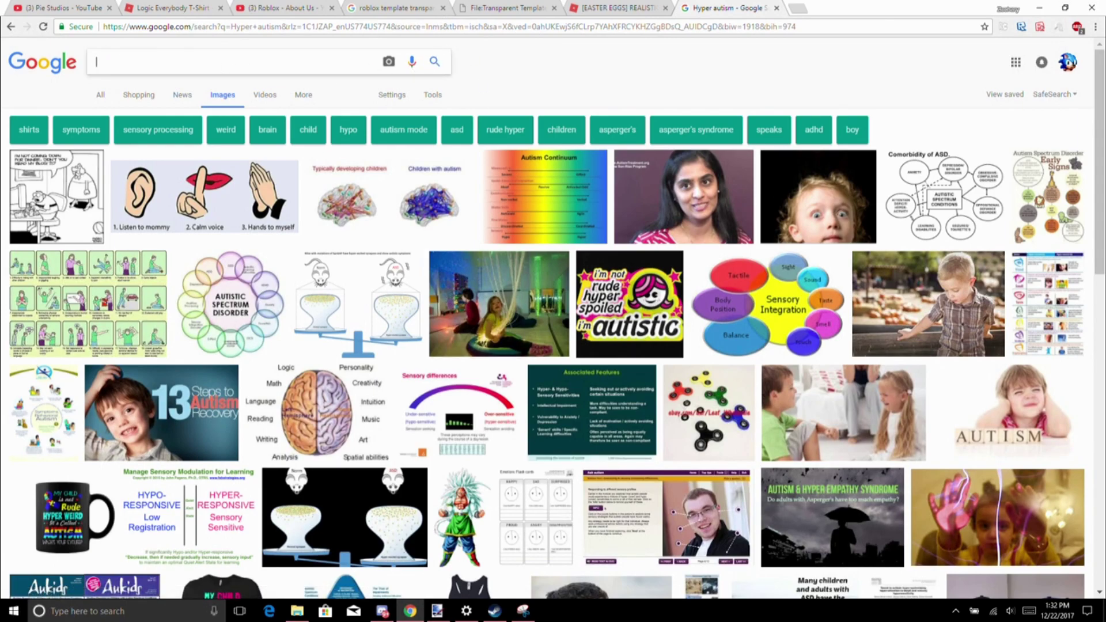
type("Hyper potions")
key("Return")
- Copy the first Hyper potions image result and return to paint.net
left_click(96, 203)
right_click(441, 395)
left_click(516, 509)
left_click(523, 611)
left_click(901, 243)
left_click(437, 612)
- Deselect the canvas and try pasting the picture, cancelling the oversized paste
left_click(9, 81)
left_click(456, 266)
key("ctrl+v")
left_click(673, 275)
- Copy the fox picture again from the browser, paste it into paint.net, then undo
left_click(410, 611)
right_click(367, 411)
left_click(406, 451)
left_click(485, 613)
left_click(438, 611)
key("ctrl+v")
left_click(122, 34)
- Paste the fox picture on a new layer below the template, scaled into the front torso square
left_click(1016, 578)
key("ctrl+v")
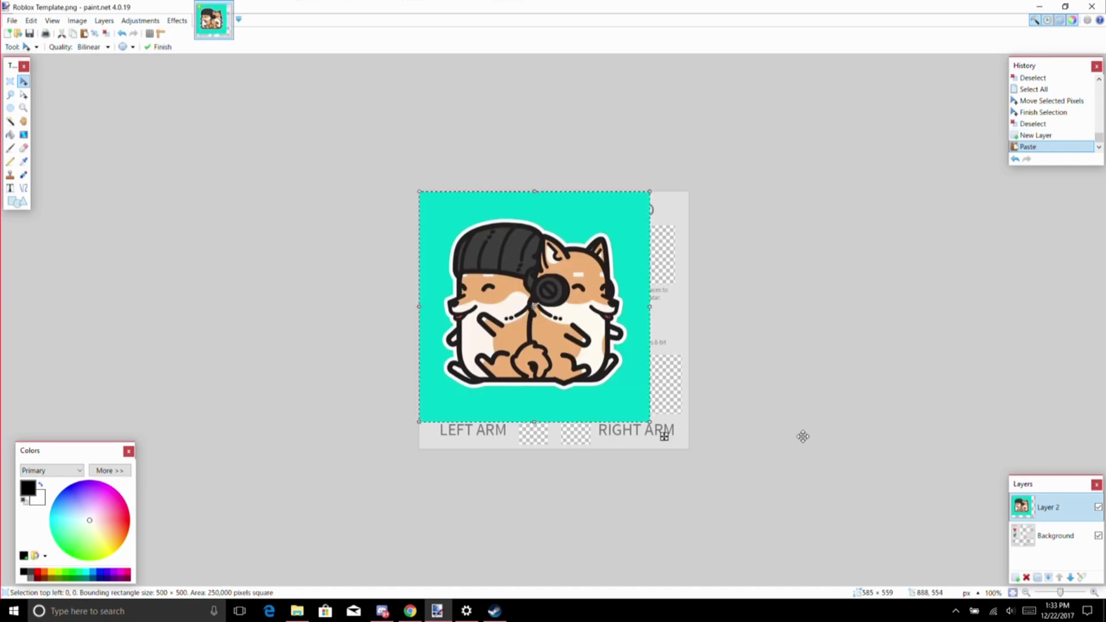
left_click(1070, 576)
left_click_drag(418, 194, 589, 379)
left_click_drag(666, 433, 554, 225)
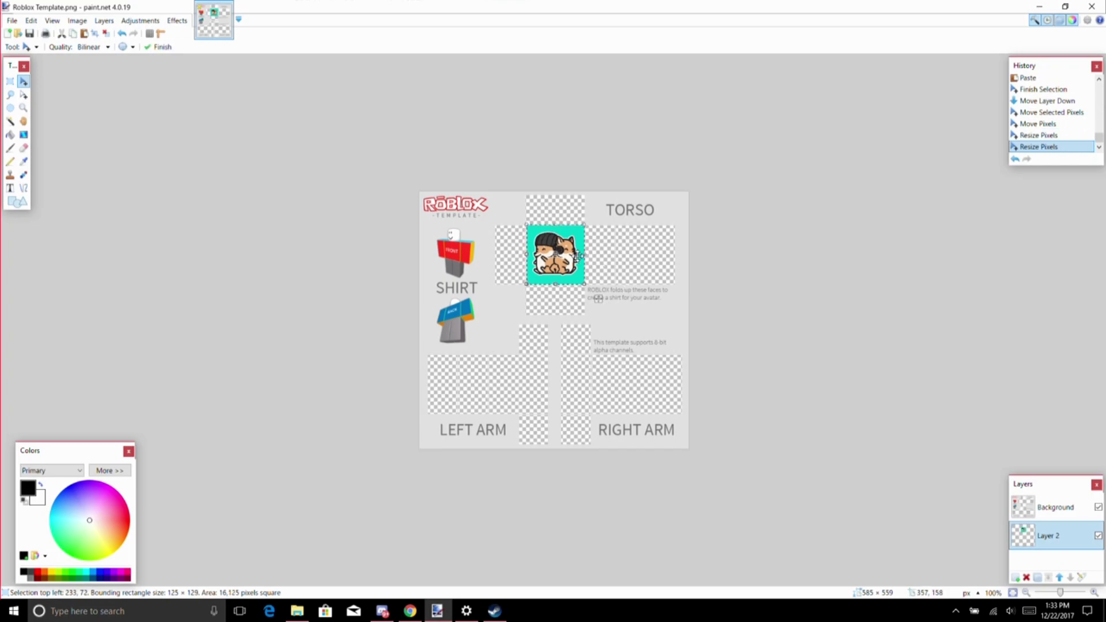
left_click_drag(526, 257, 555, 225)
- Copy a teal background patch and paste it over the torso sides and top torso square
left_click(9, 87)
left_click(427, 218)
left_click_drag(530, 227, 538, 232)
key("ctrl+v")
left_click_drag(533, 231, 512, 286)
key("ctrl+v")
left_click_drag(513, 252, 678, 255)
key("ctrl+v")
left_click_drag(602, 246, 525, 188)
- Stretch a pasted teal strip across both upper arm panels
key("ctrl+v")
left_click_drag(564, 238, 541, 299)
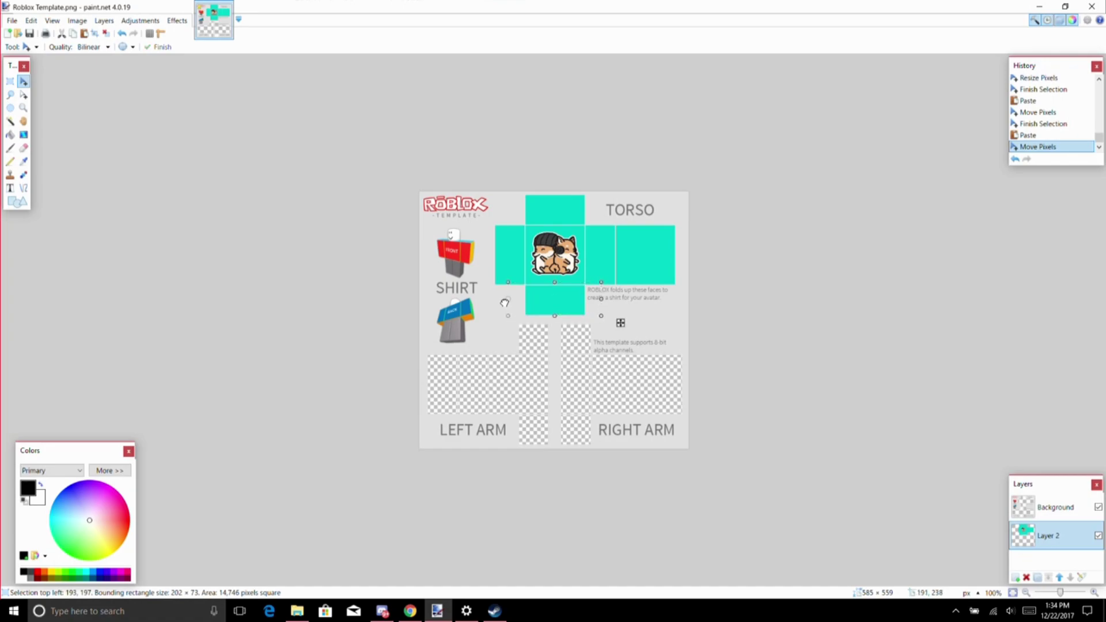
left_click_drag(505, 303, 419, 308)
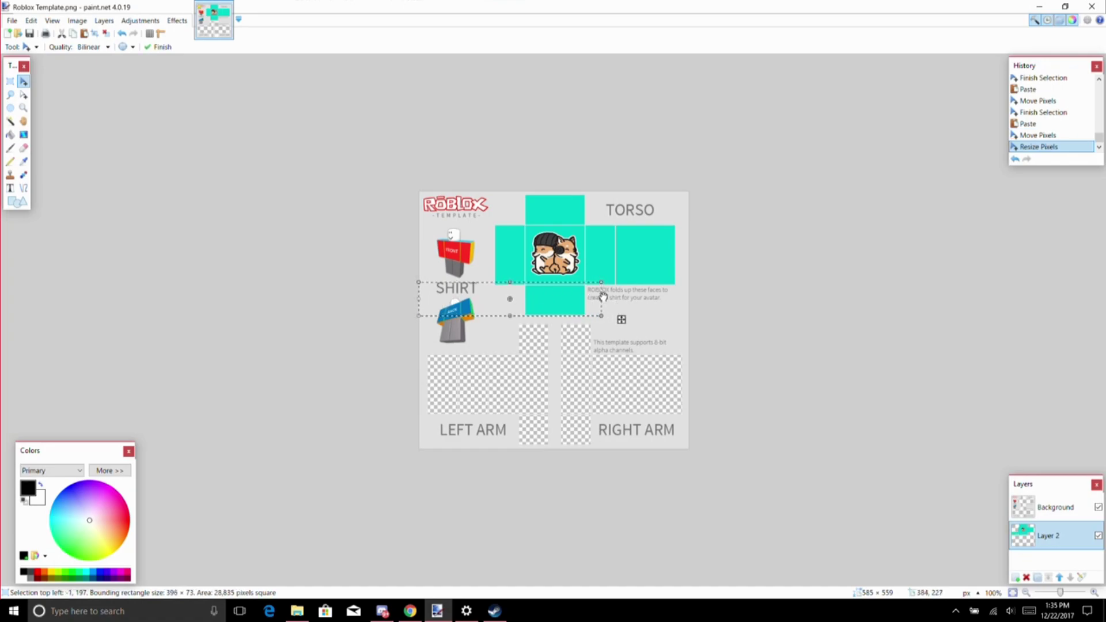
left_click_drag(601, 300, 693, 299)
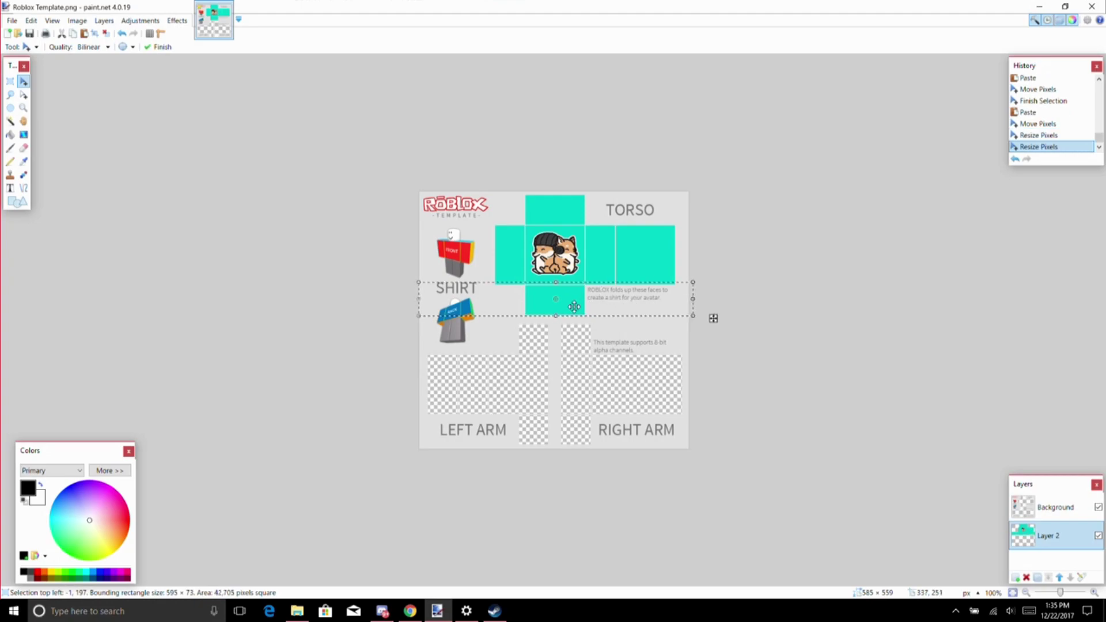
left_click_drag(558, 315, 550, 380)
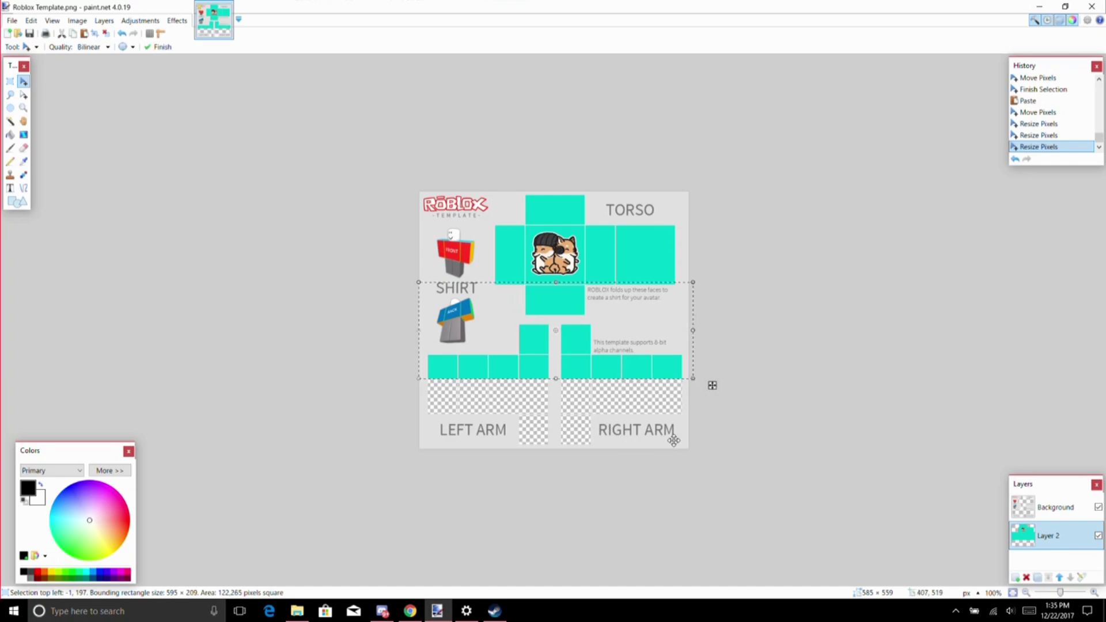
left_click_drag(674, 441, 675, 439)
- Go to the browser tab with the Roblox template image results
left_click(410, 611)
scroll(475, 276, "up", 3)
left_click(617, 8)
left_click(504, 8)
left_click(408, 4)
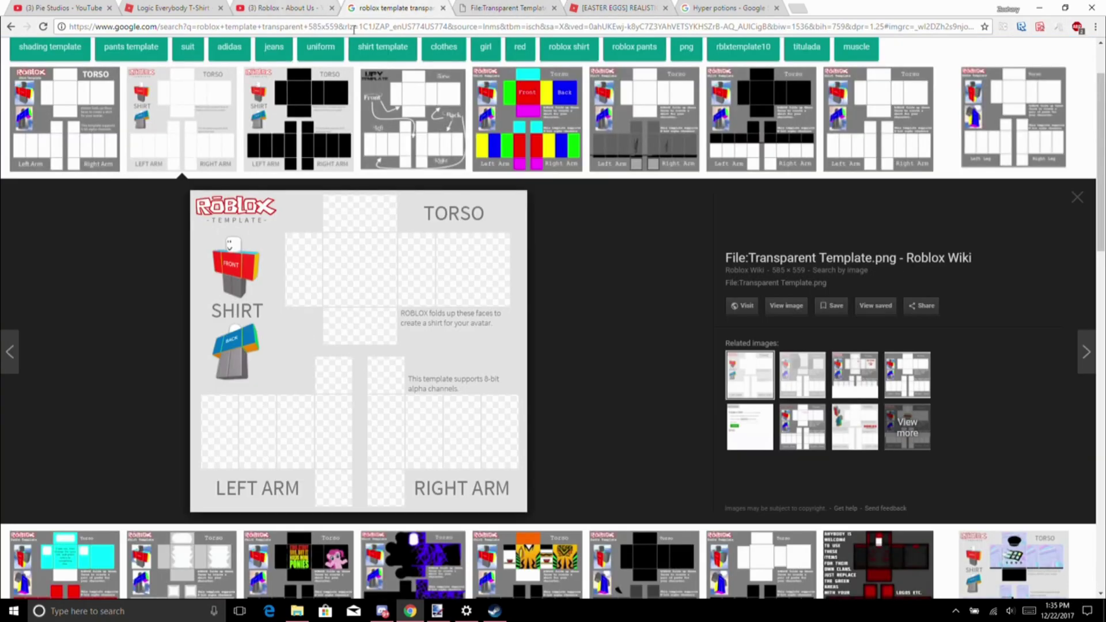
scroll(573, 254, "down", 1)
scroll(579, 245, "up", 2)
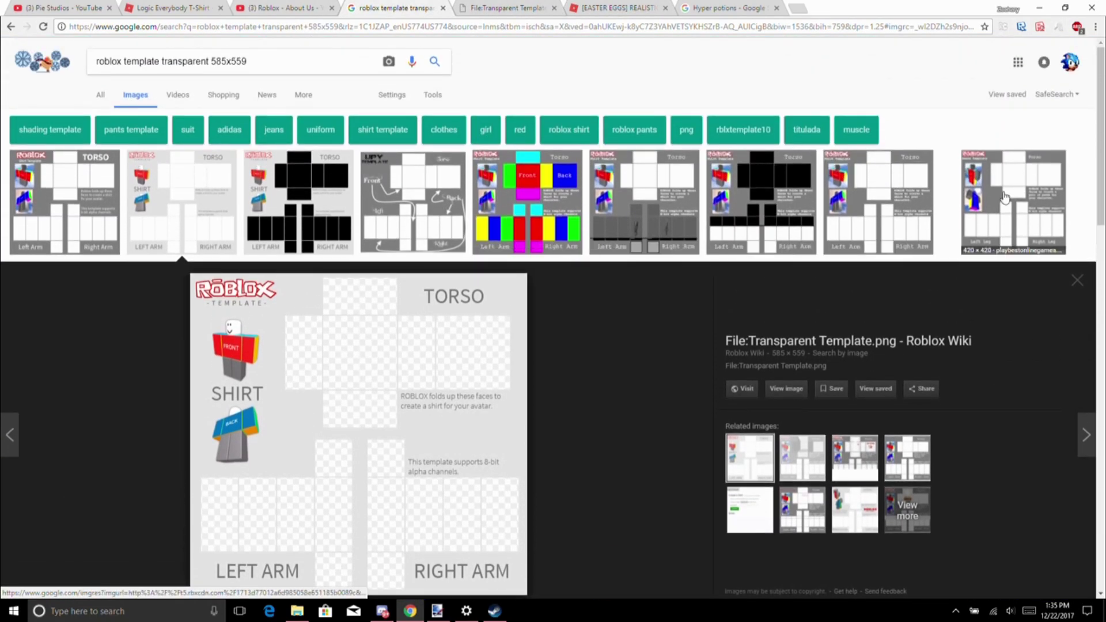
scroll(1015, 248, "down", 4)
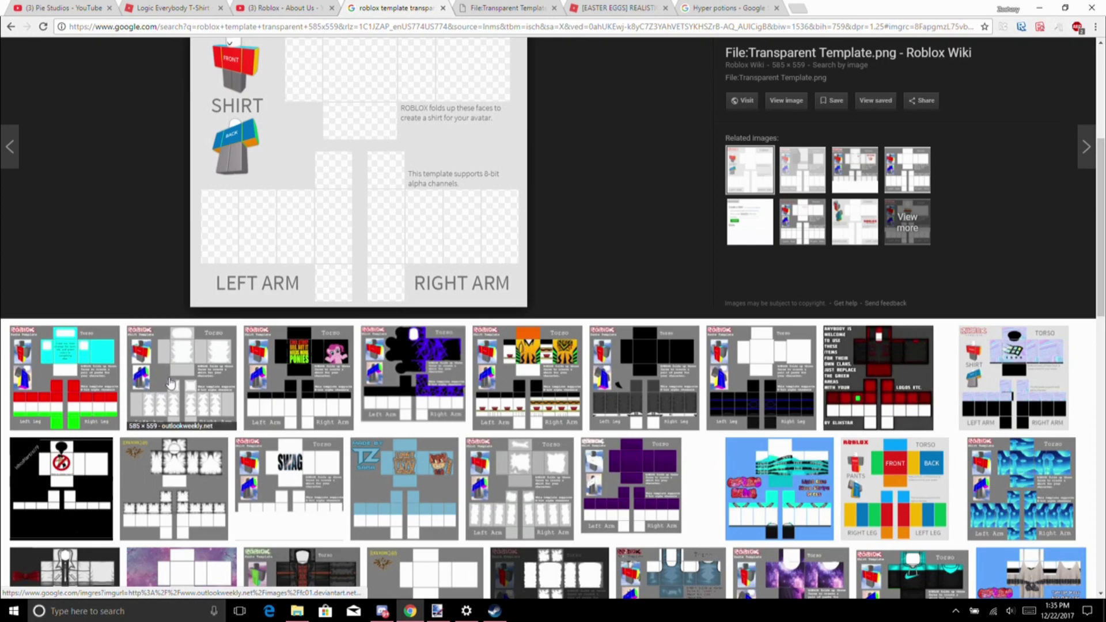
- Copy the shaded shirt template preview image and return to paint.net
left_click(171, 382)
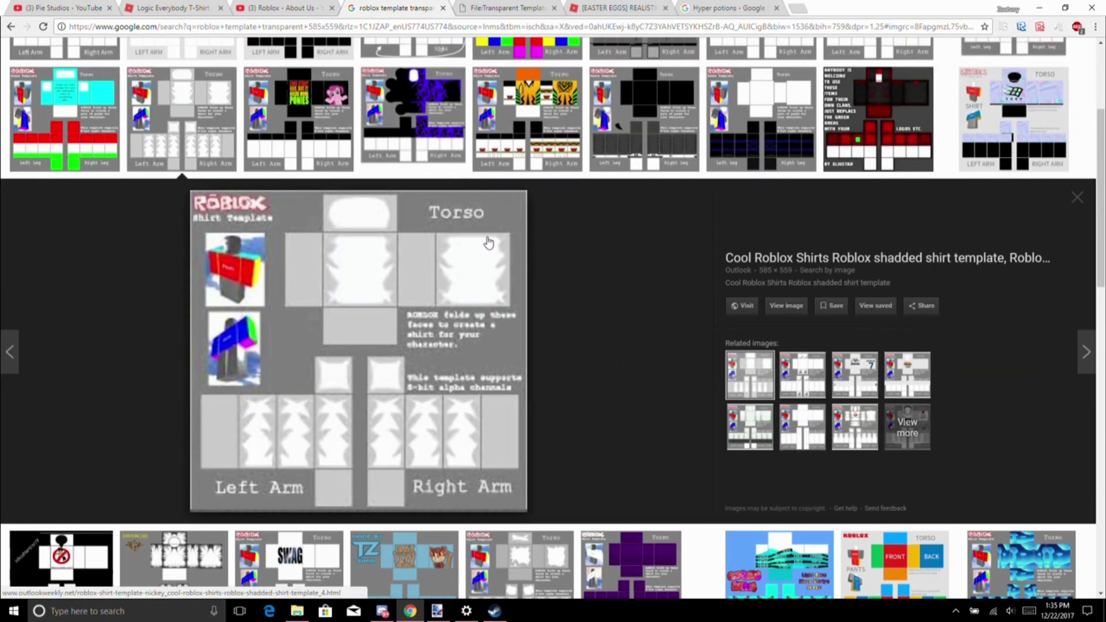
right_click(475, 357)
left_click(568, 480)
left_click(437, 611)
- Paste the shaded template onto a new layer and delete its shading over the lower arms
left_click(1016, 578)
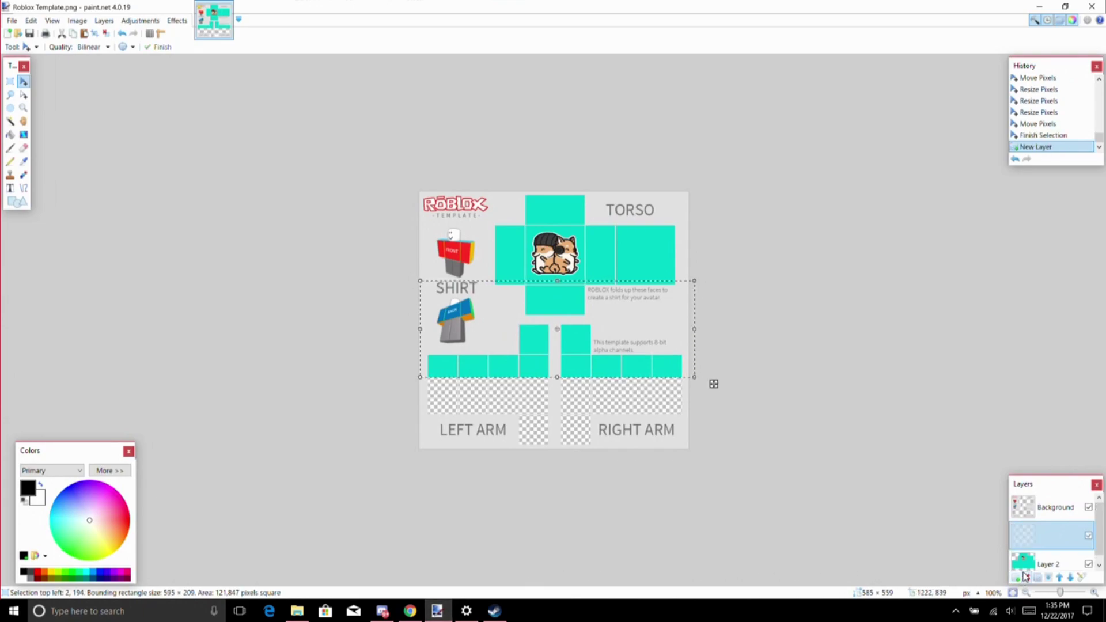
key("ctrl+v")
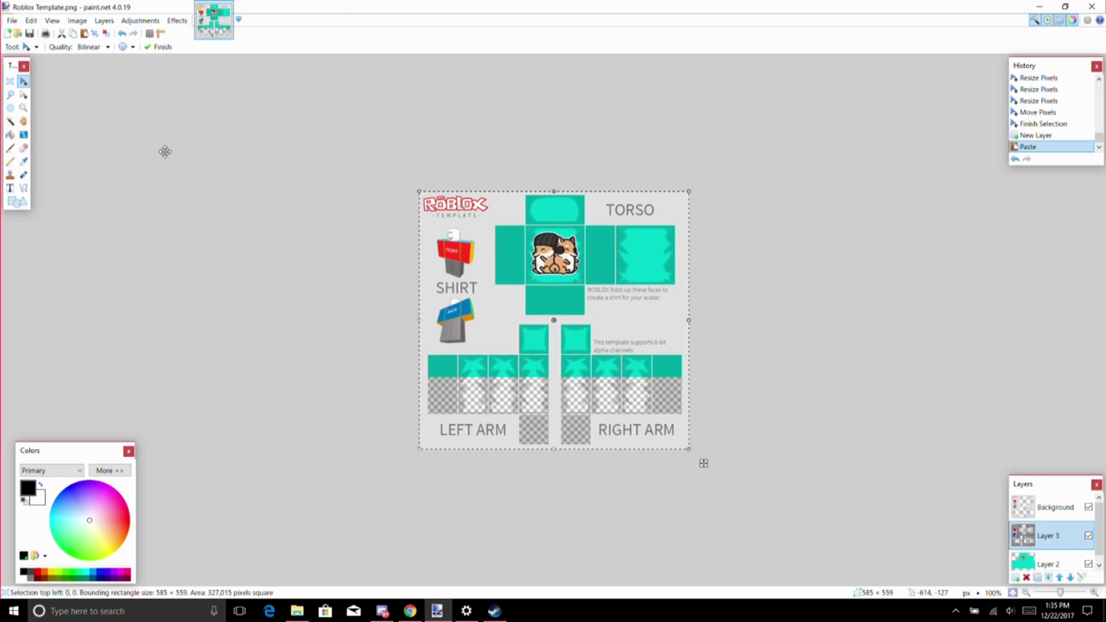
left_click(10, 81)
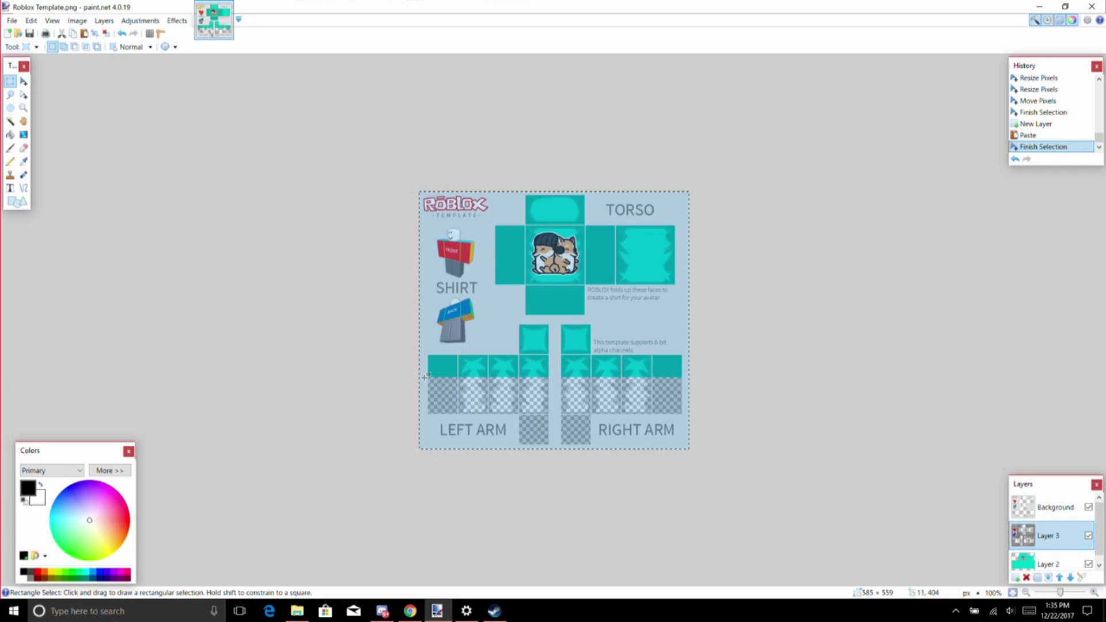
left_click_drag(426, 378, 708, 444)
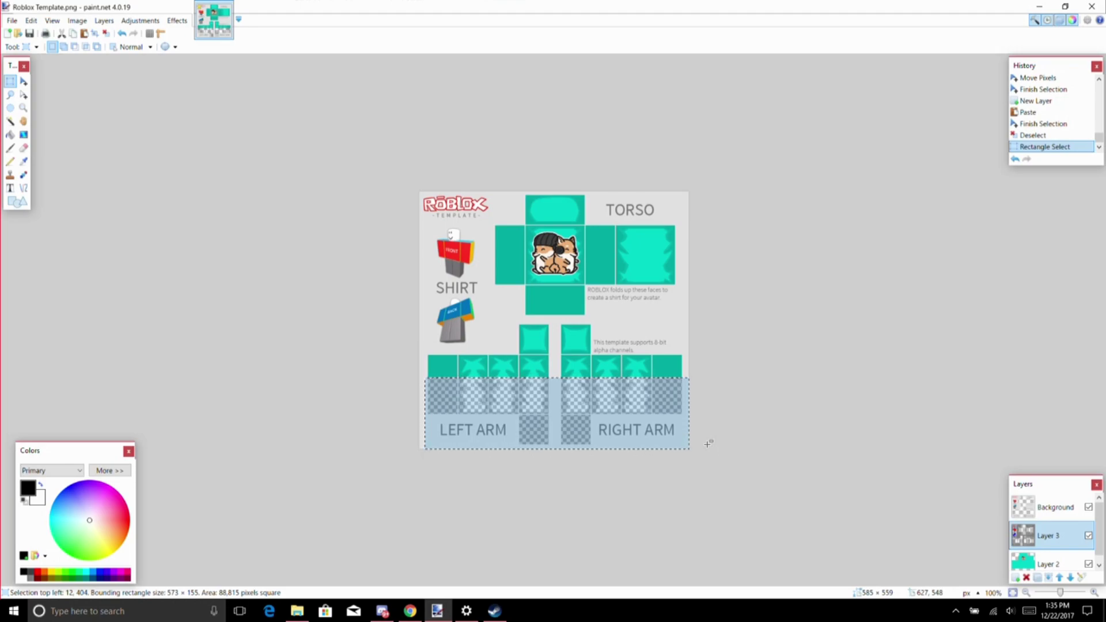
key("Delete")
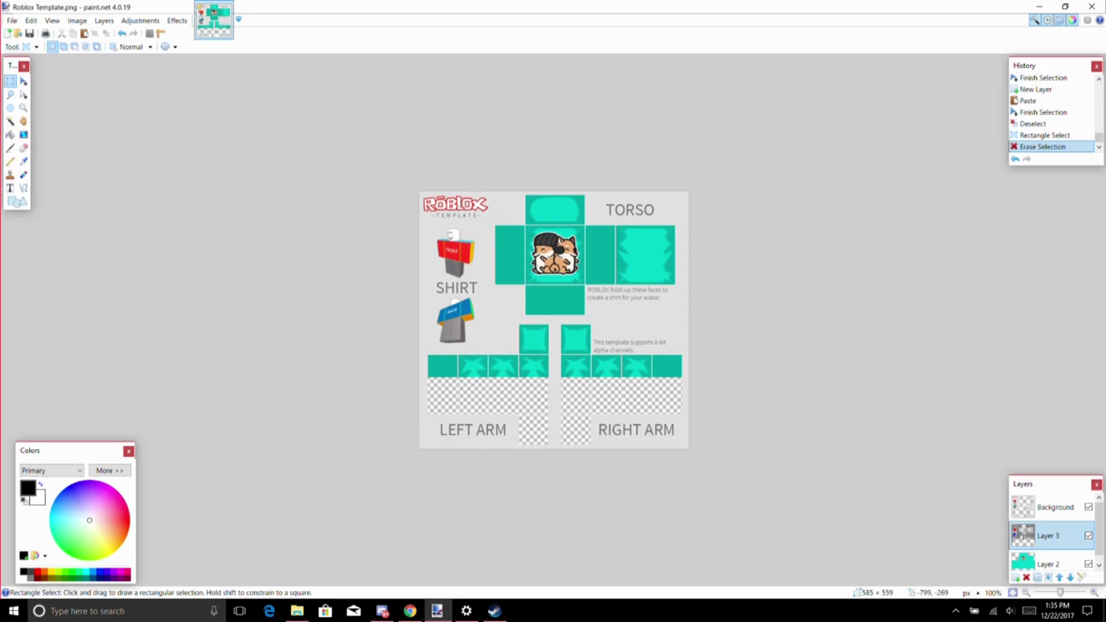
- Erase an oval neck hole at the torso top from both the shading and teal layers
left_click(10, 108)
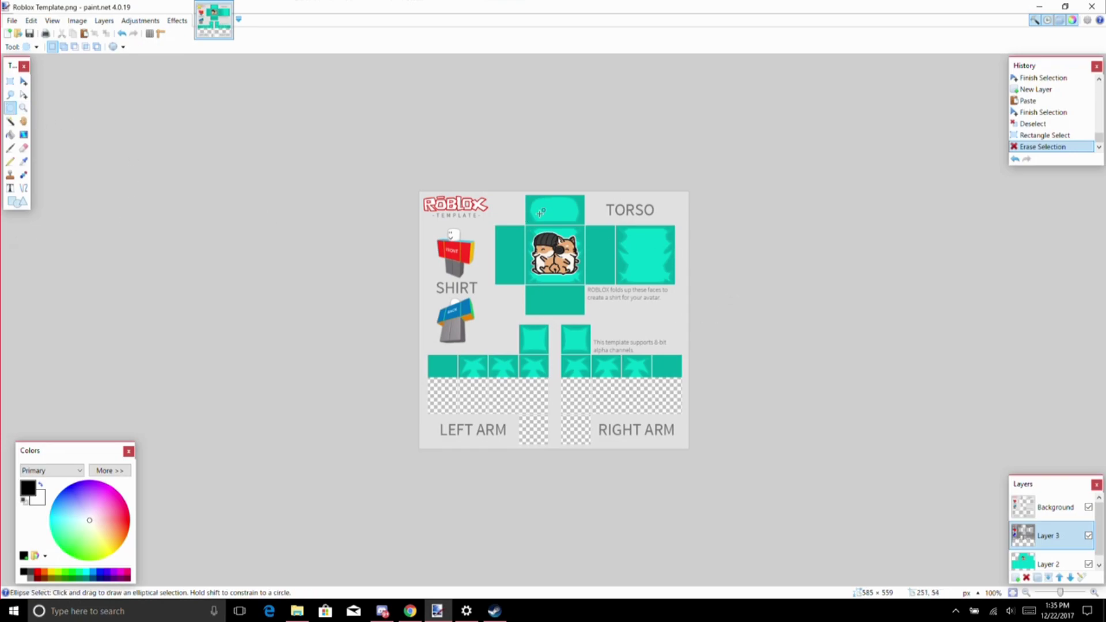
left_click_drag(537, 207, 576, 229)
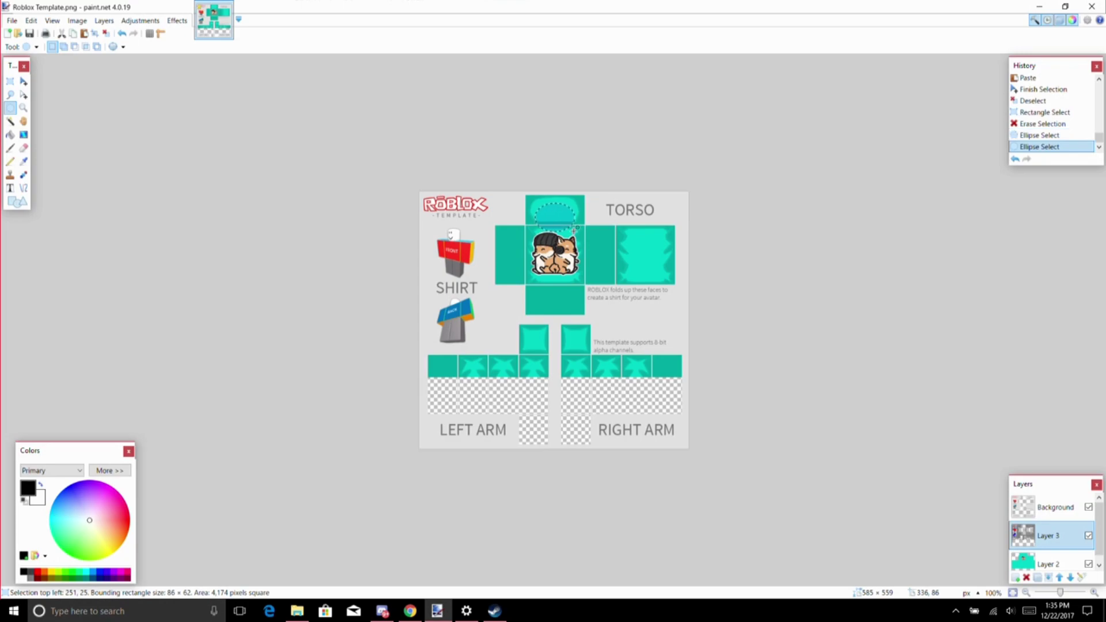
key("Delete")
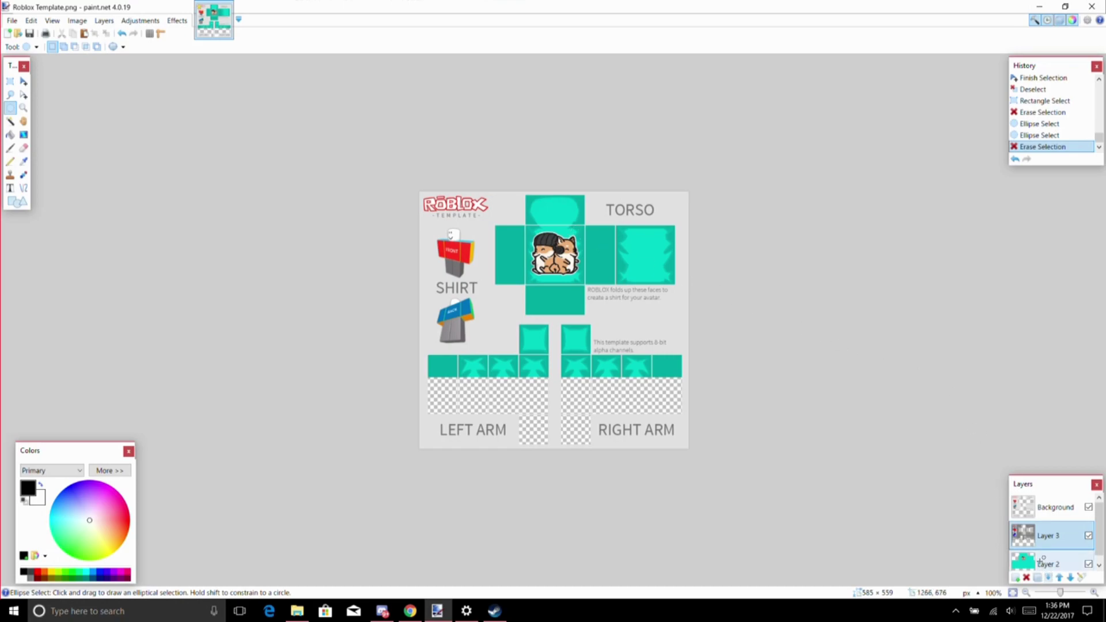
left_click(1042, 562)
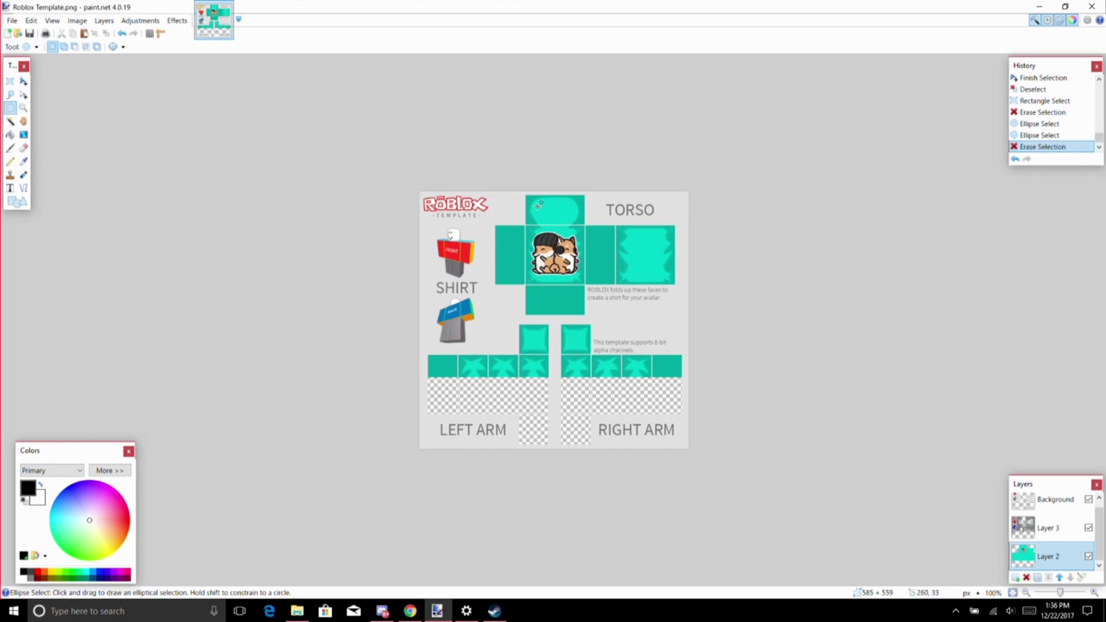
left_click_drag(537, 206, 570, 229)
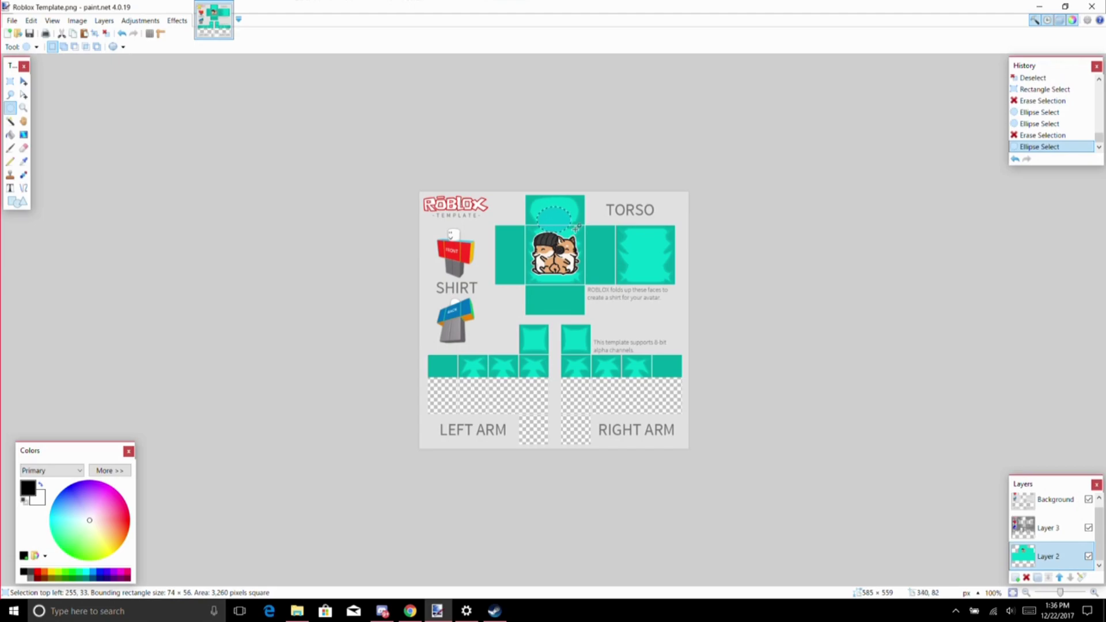
key("Delete")
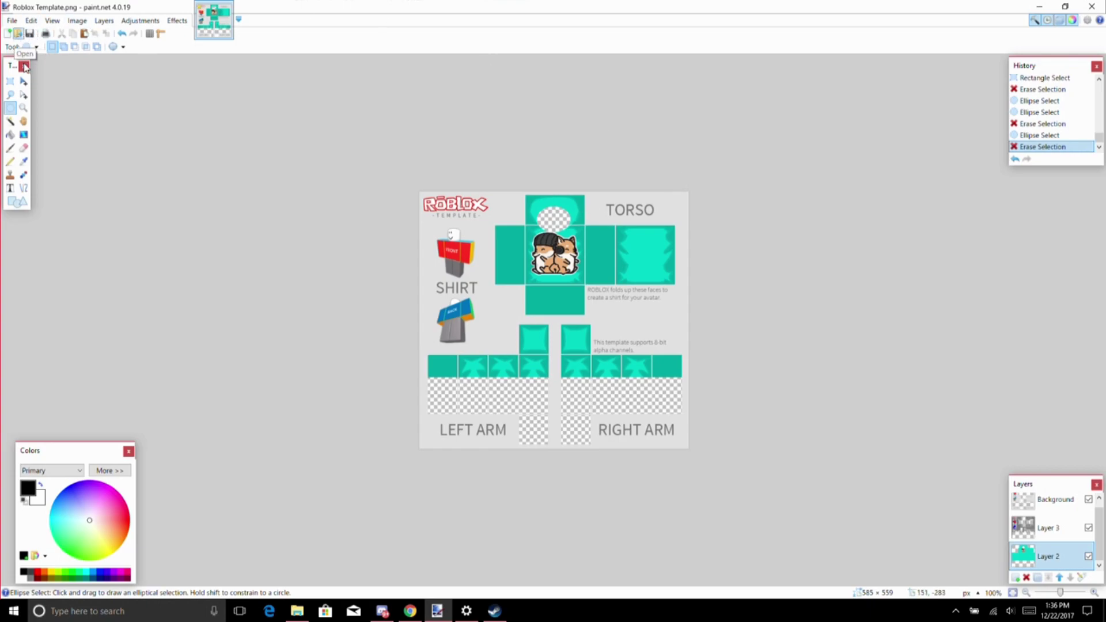
- Save the design as 'Hyper potions shirt' paint.net (.pdn) file in Pictures
left_click(18, 33)
left_click(429, 9)
left_click(12, 21)
left_click(31, 108)
key("BackSpace")
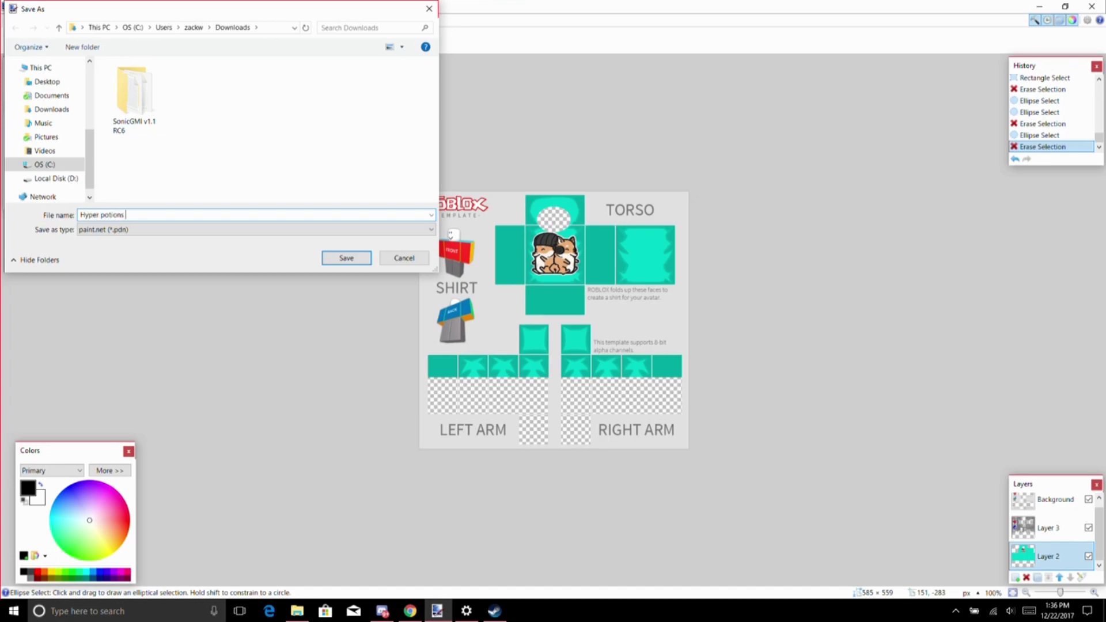
left_click(46, 137)
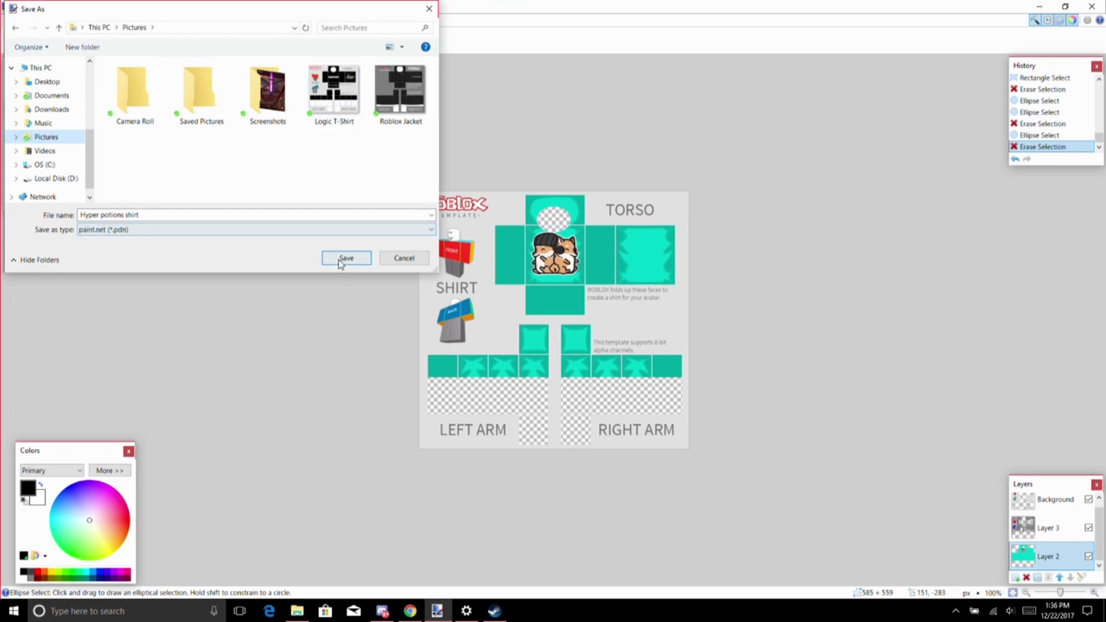
left_click(345, 258)
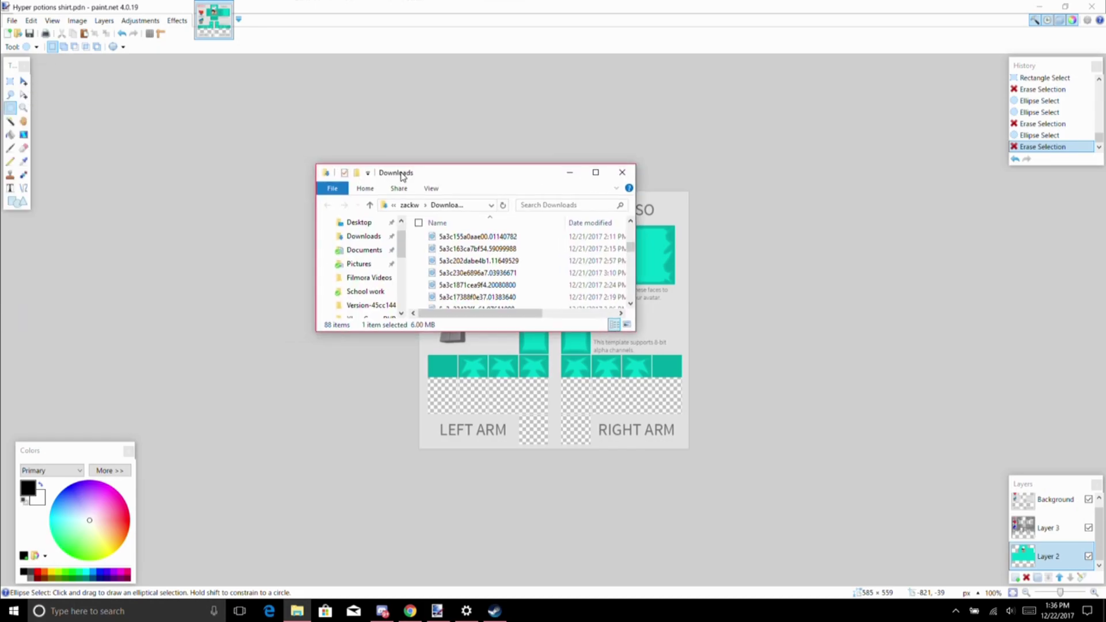
- Open Logic T-Shirt and Logic T-Shirt 2 from Pictures to review them, then close both viewers
left_click(595, 172)
left_click(42, 280)
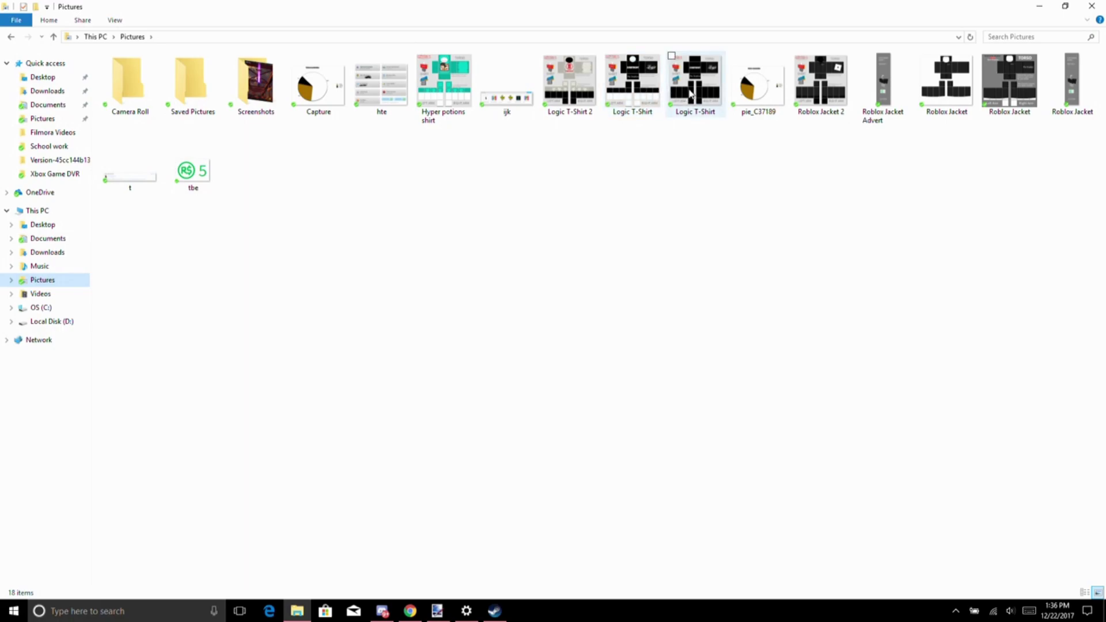
double_click(649, 95)
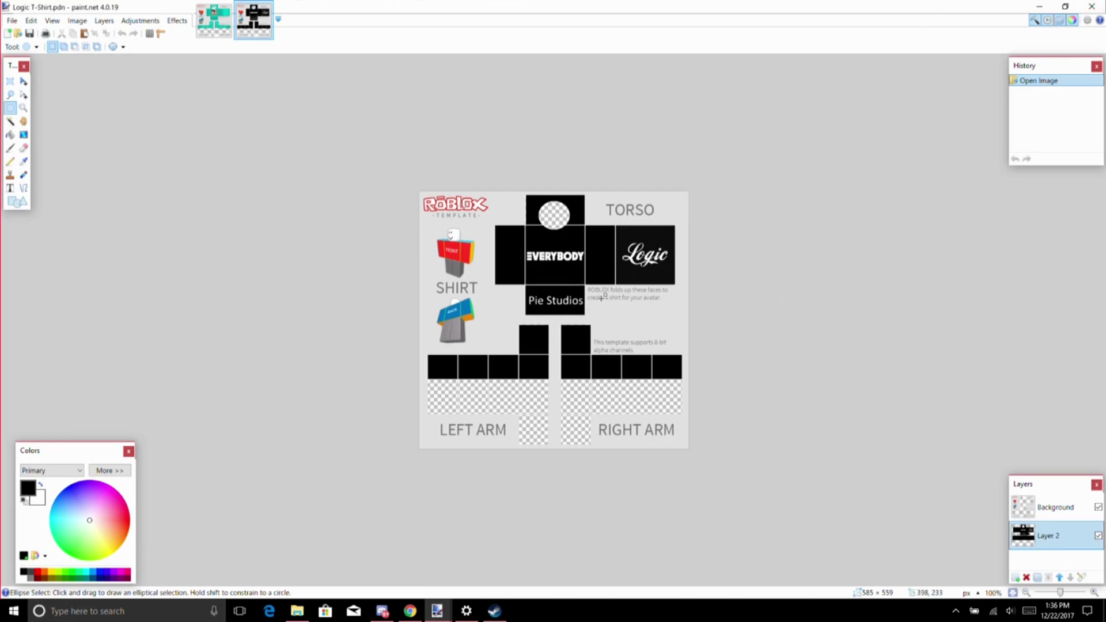
left_click(1092, 6)
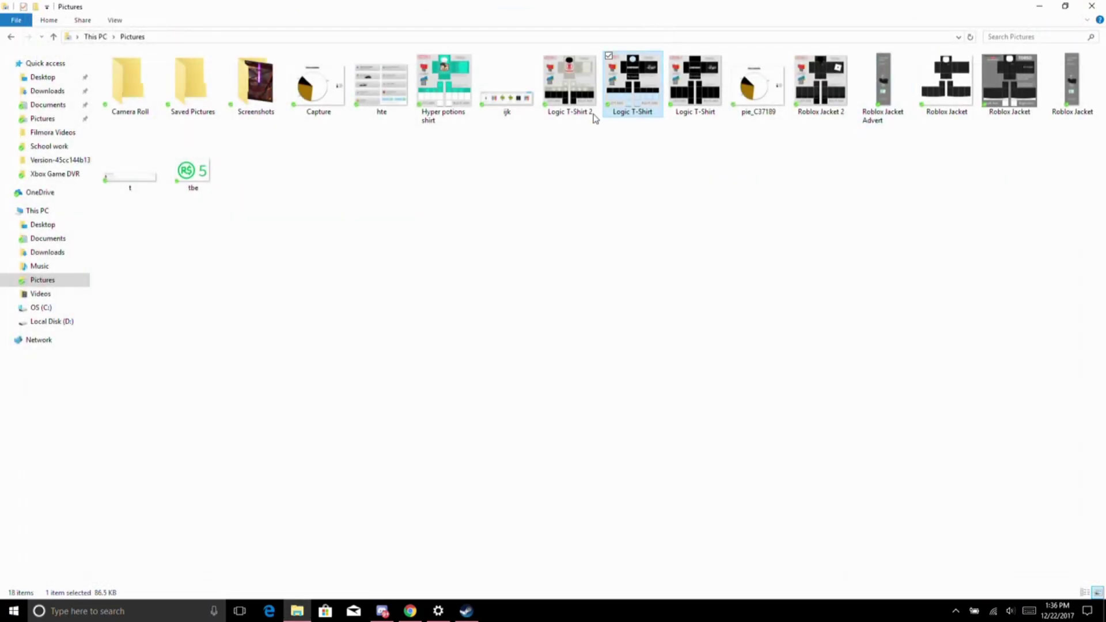
double_click(590, 78)
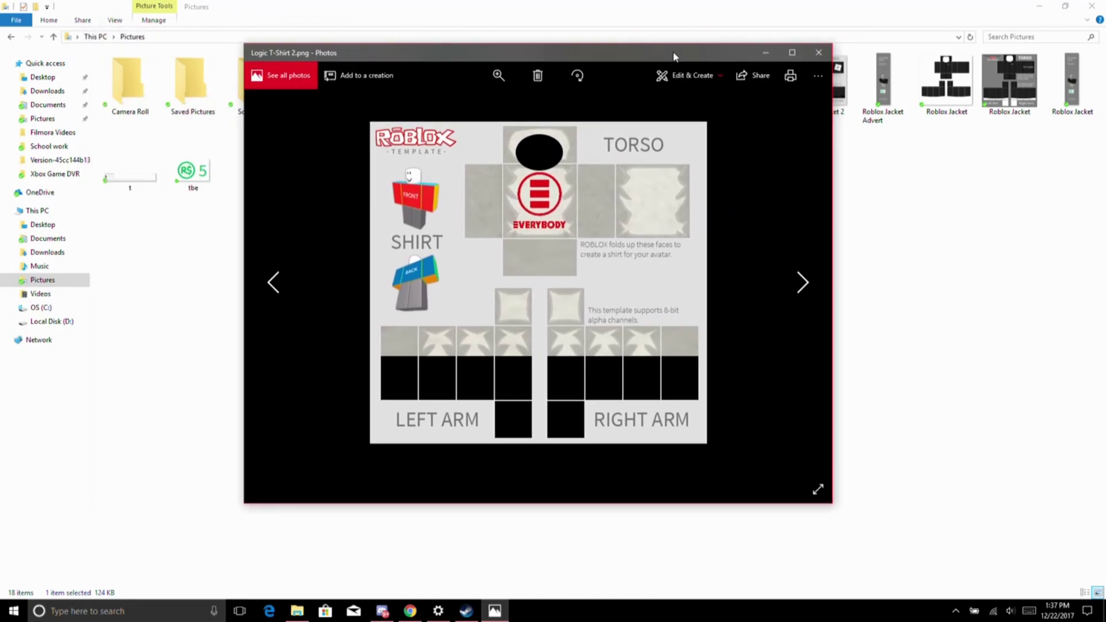
left_click(812, 55)
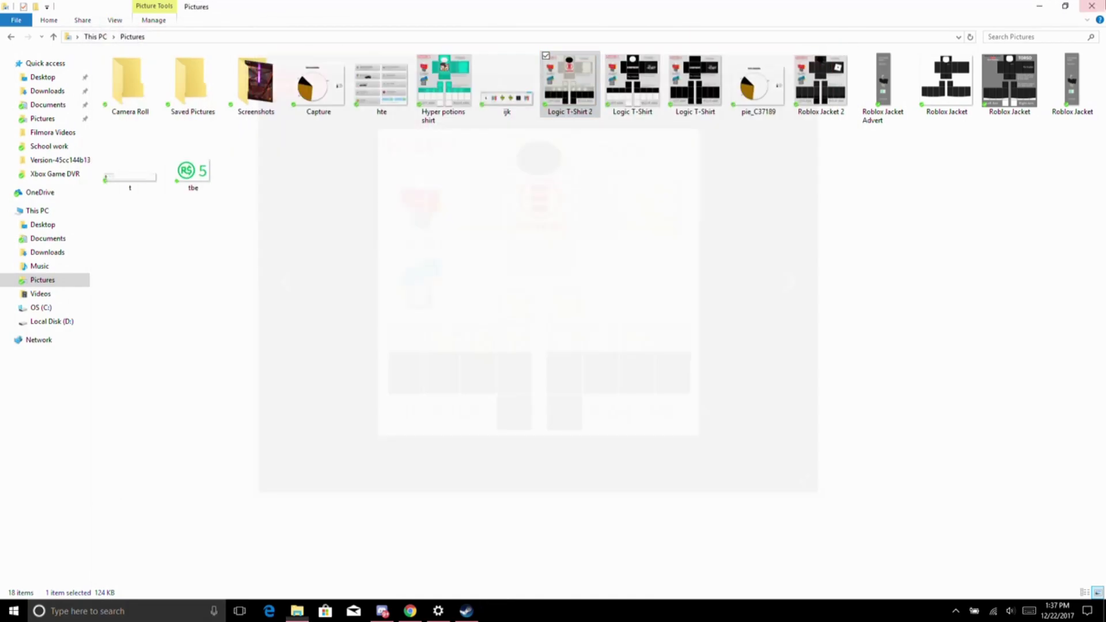
- On Roblox, open Develop > Shirts and attach the Hyper potions shirt file for upload
left_click(1037, 8)
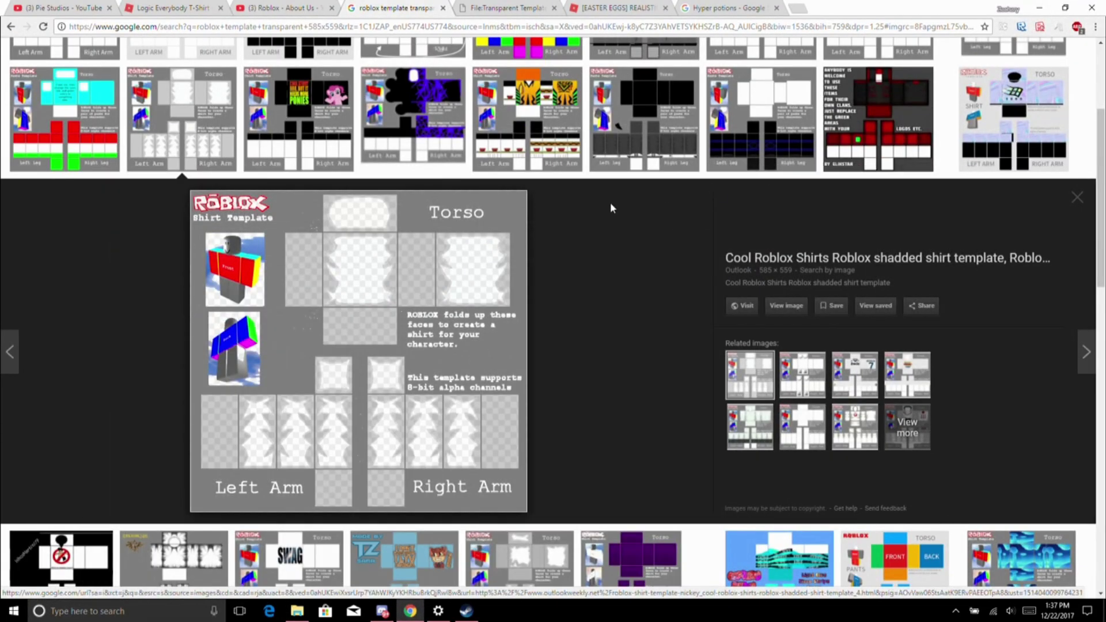
left_click(266, 7)
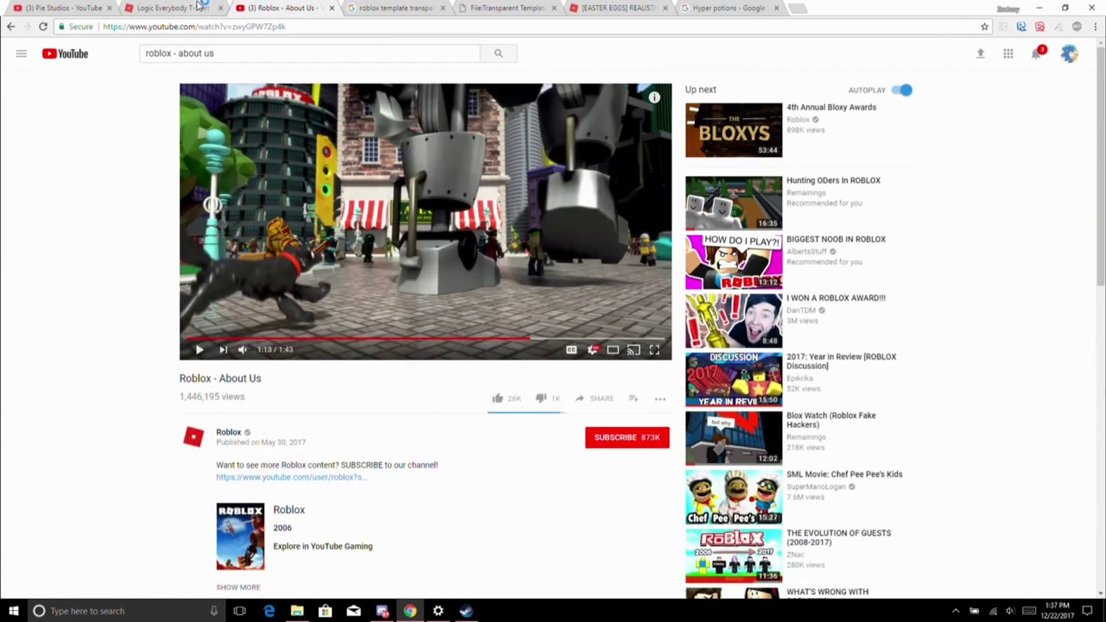
key("ctrl+shift+Tab")
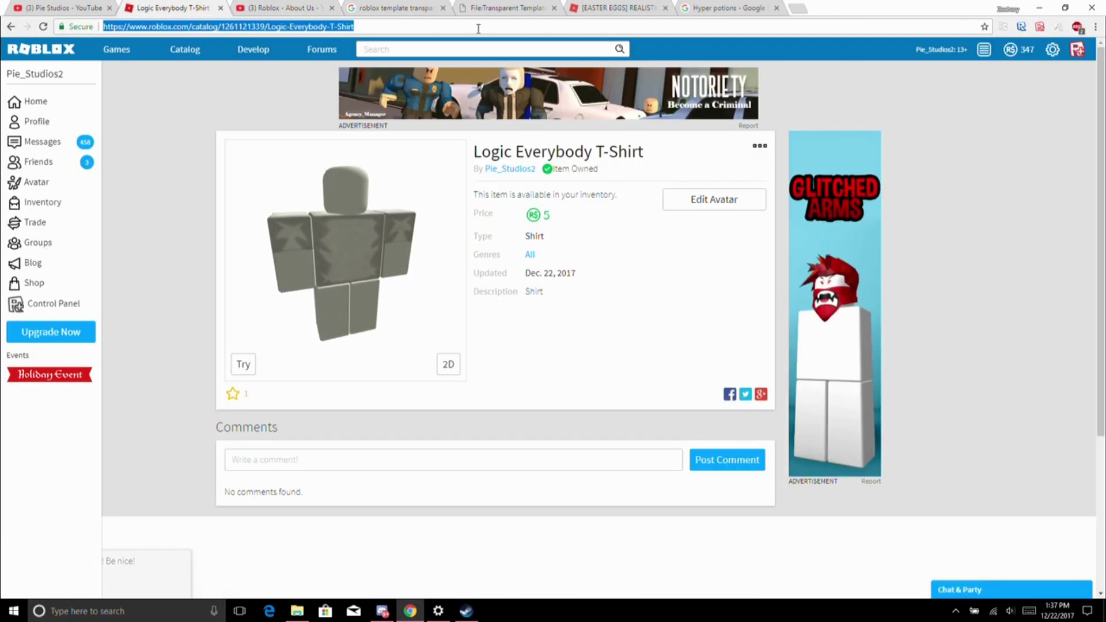
key("ctrl+Tab")
key("ctrl+Tab")
key("ctrl+Tab")
key("ctrl+Tab")
left_click(251, 50)
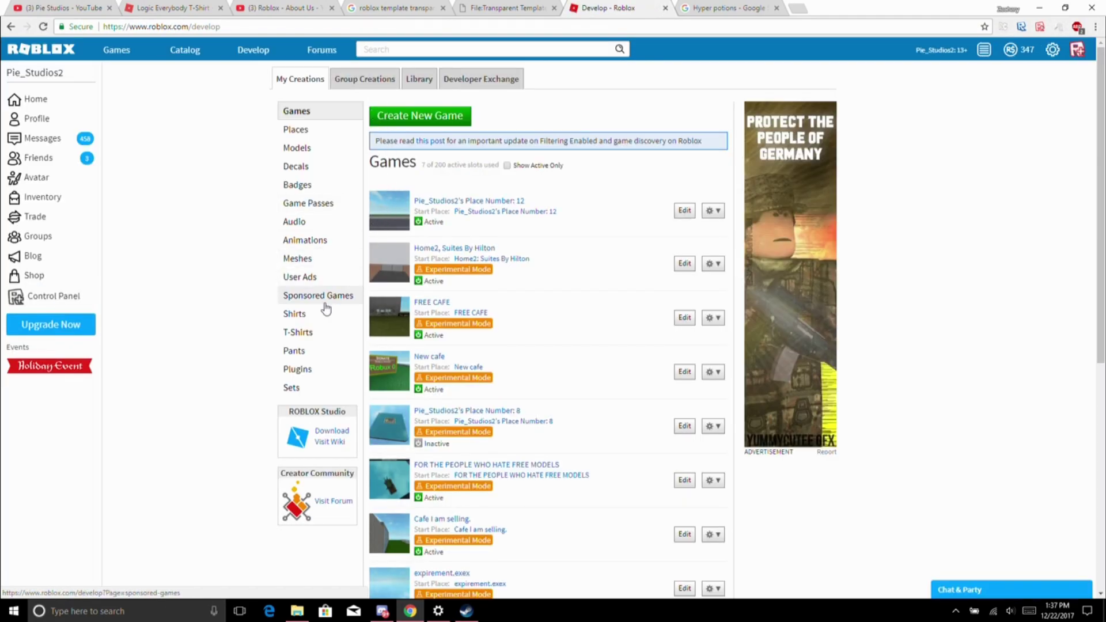
left_click(311, 314)
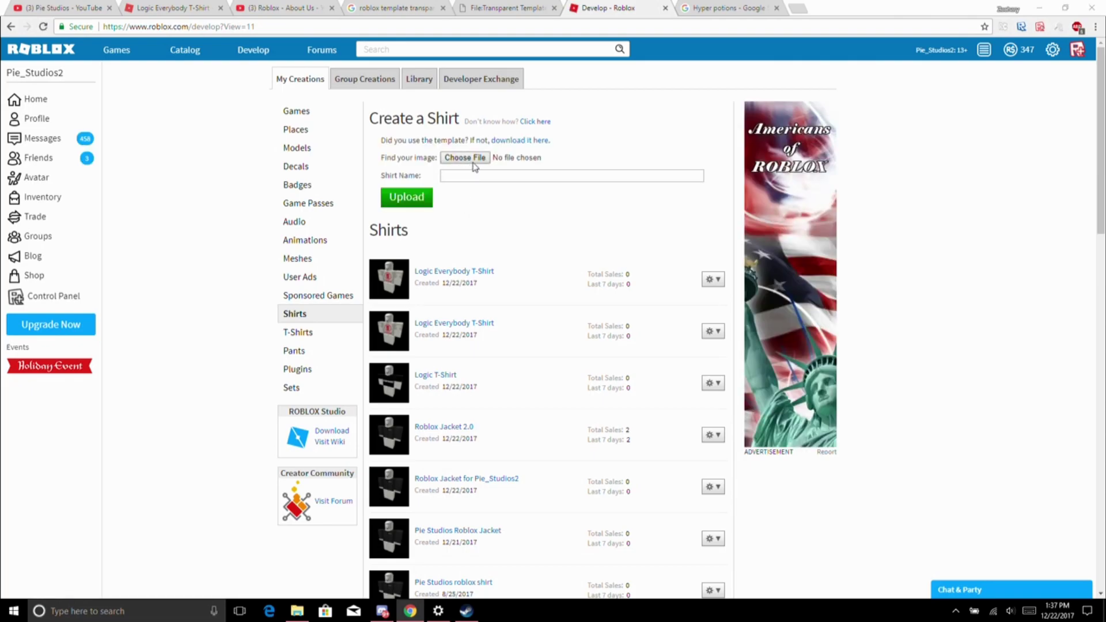
left_click(473, 163)
double_click(172, 233)
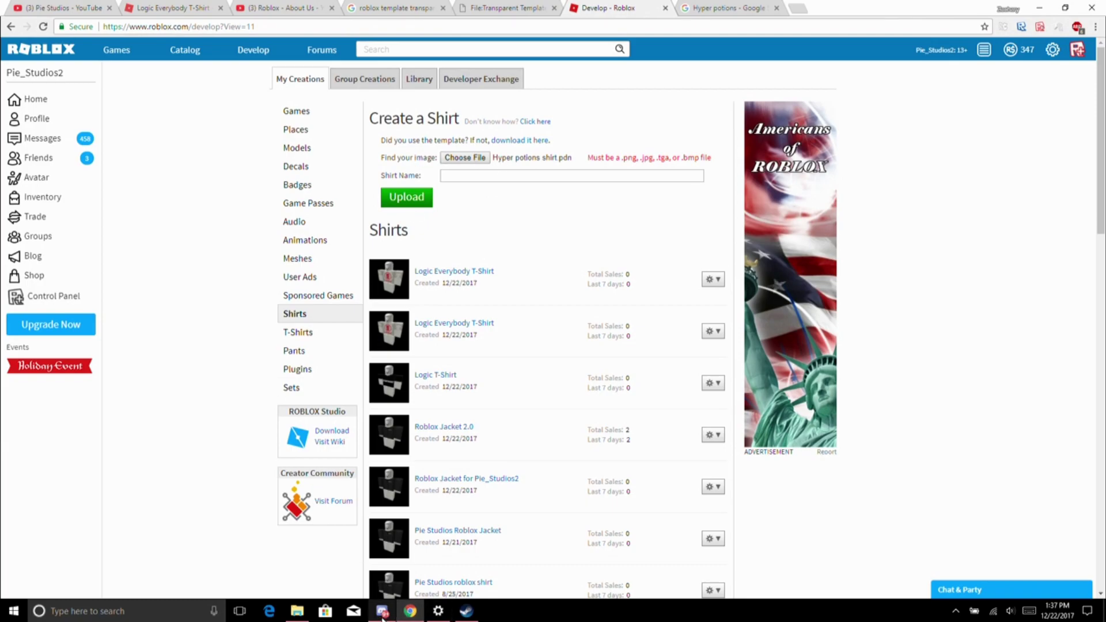
- Launch paint.net through Windows search for 'paint'
left_click(163, 615)
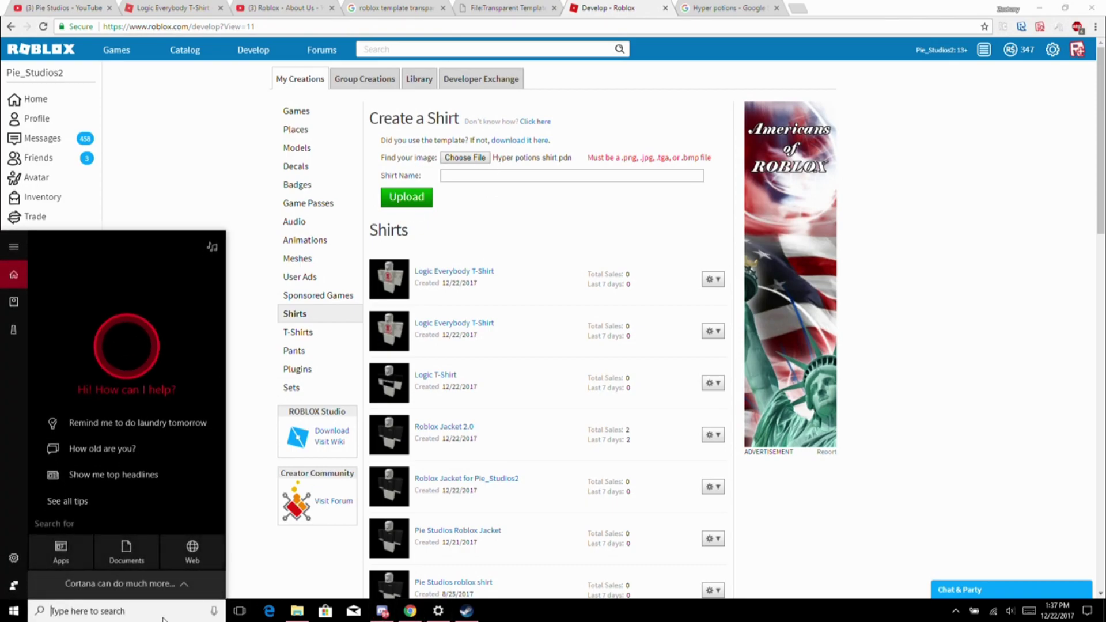
type("paint")
key("Return")
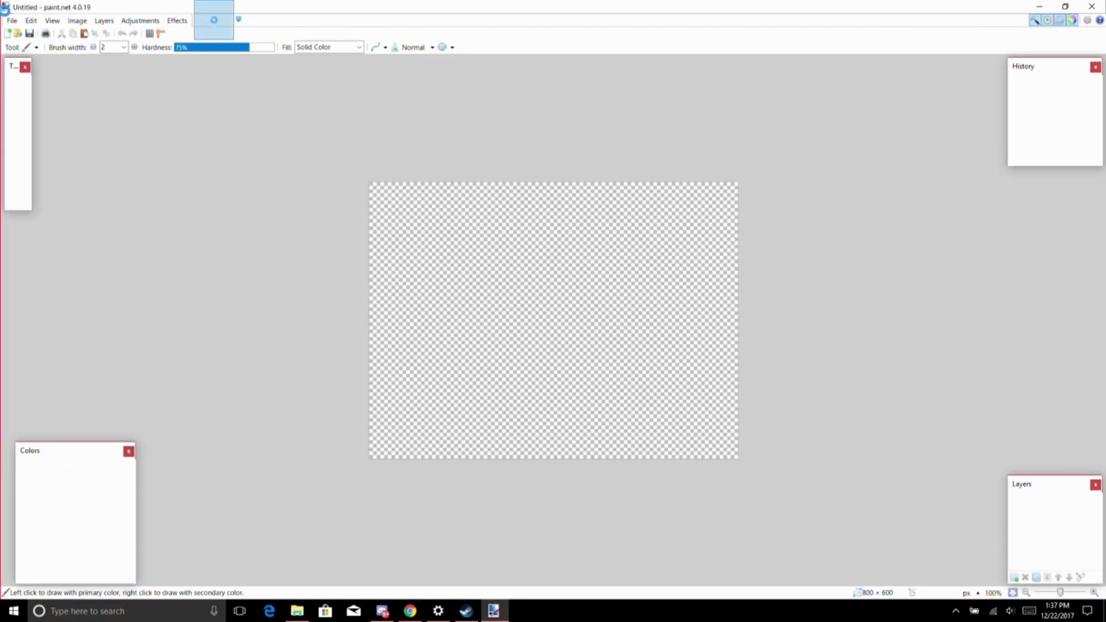
- Start saving over Hyper potions shirt.pdn, confirm the replace, then cancel the PNG save configuration
left_click(12, 22)
left_click(47, 112)
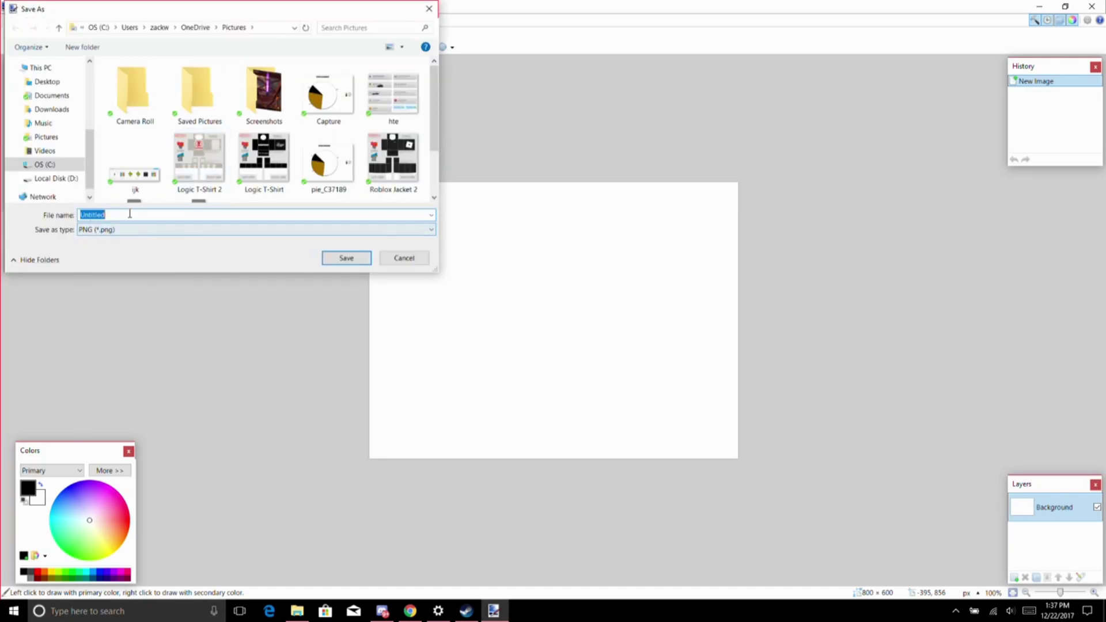
type("H")
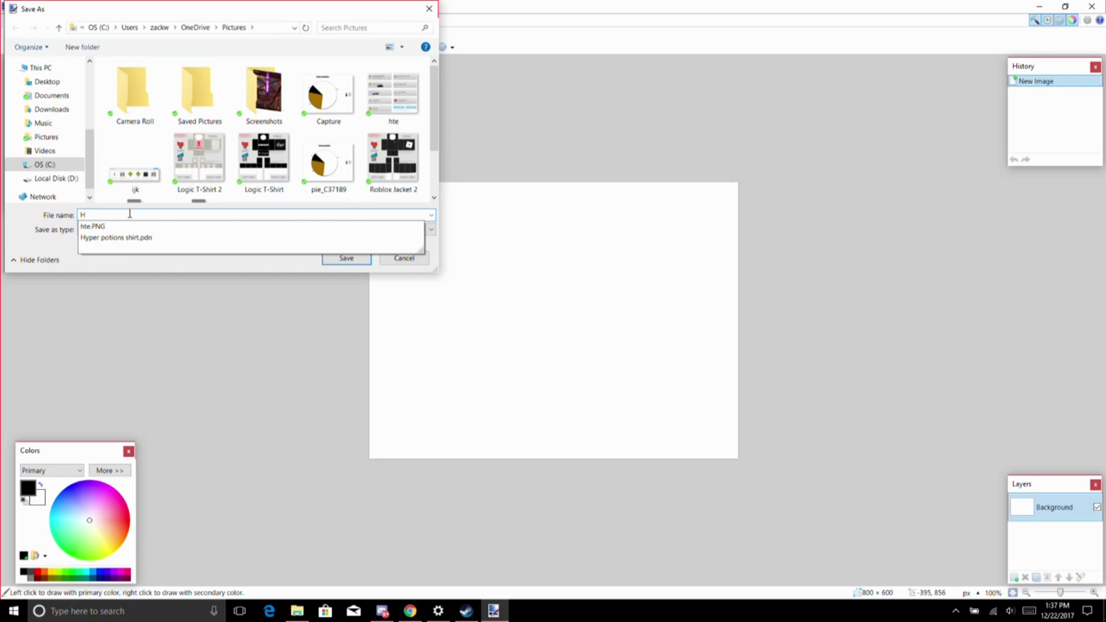
key("Down")
key("Down")
key("Return")
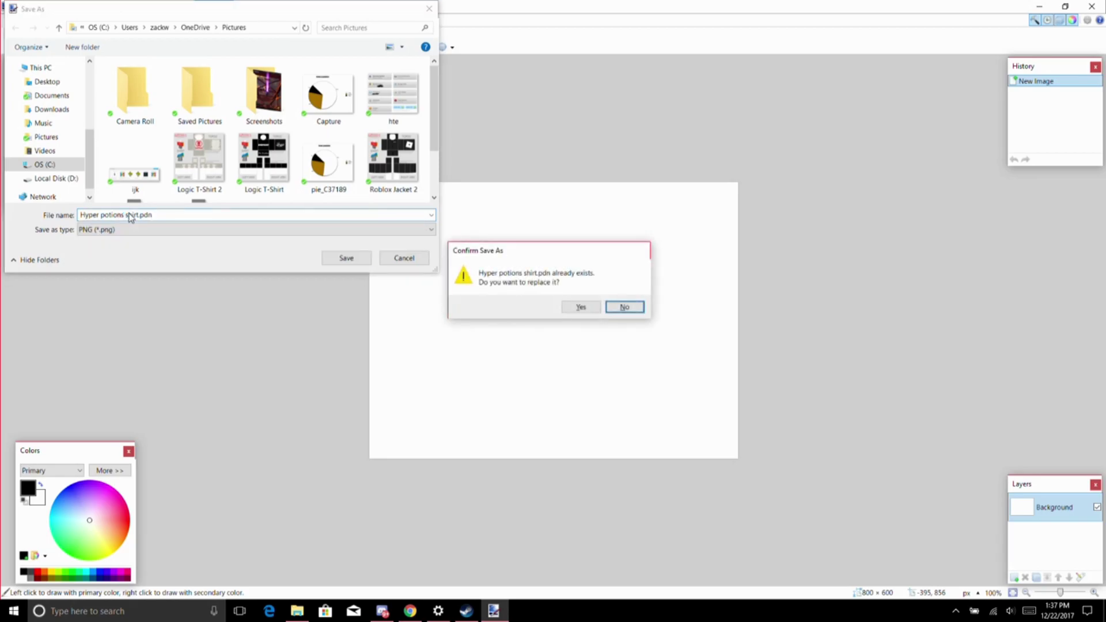
left_click(583, 307)
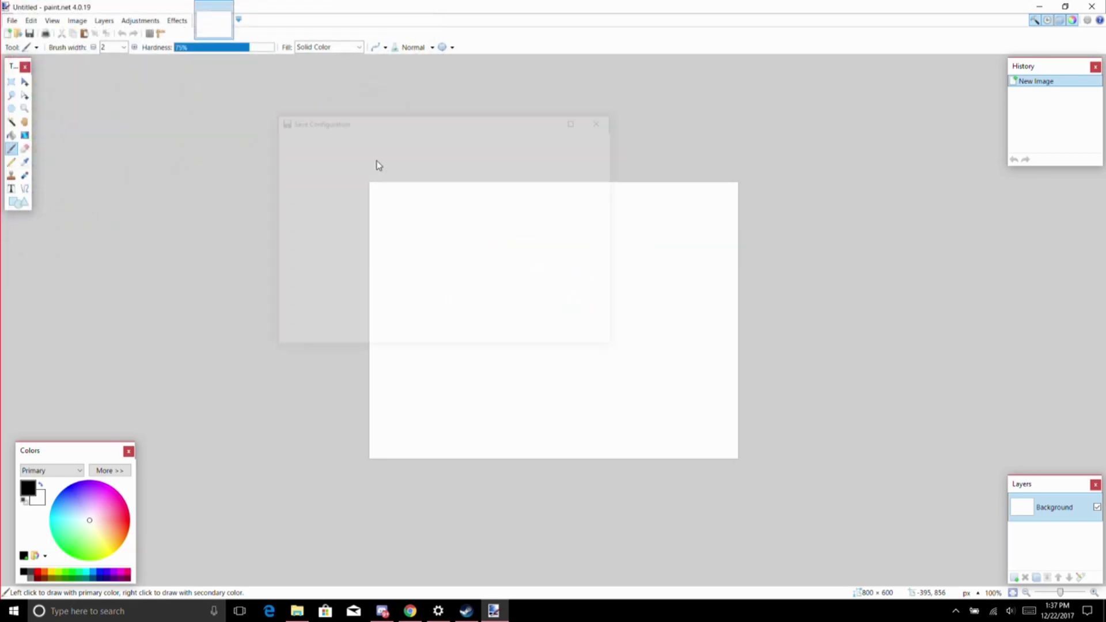
scroll(524, 263, "down", 3)
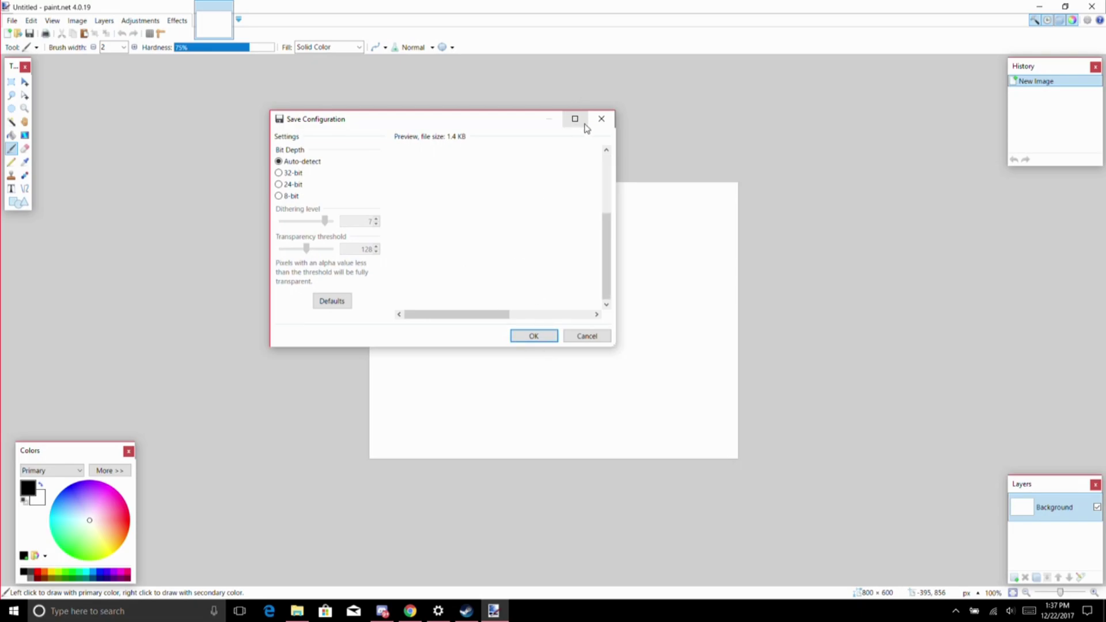
left_click(587, 336)
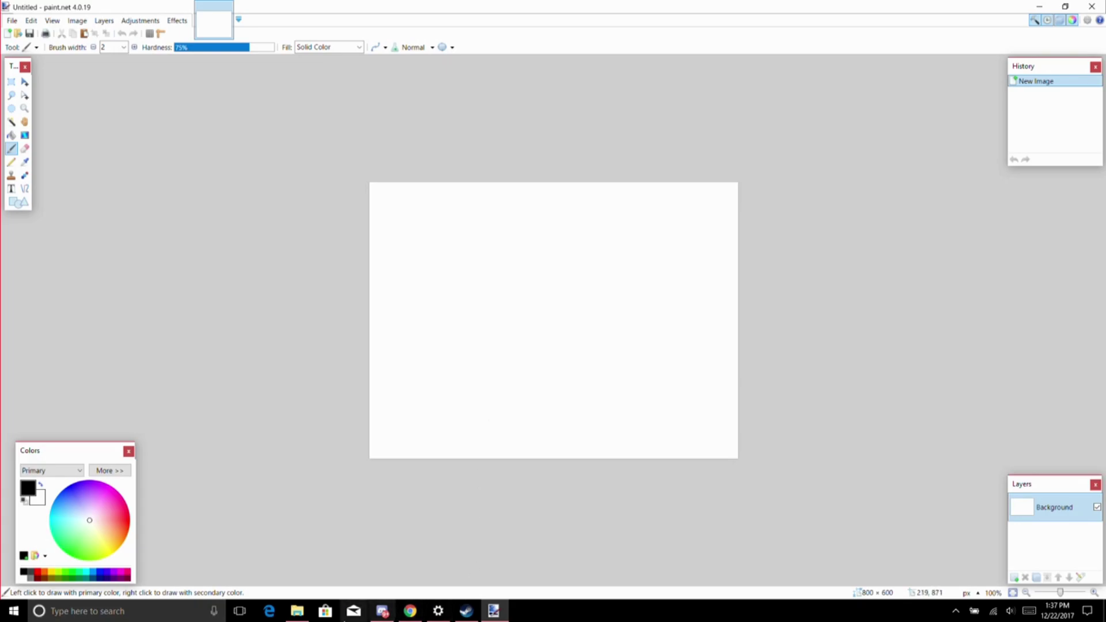
- Open Hyper potions shirt from the Pictures folder in paint.net
left_click(297, 611)
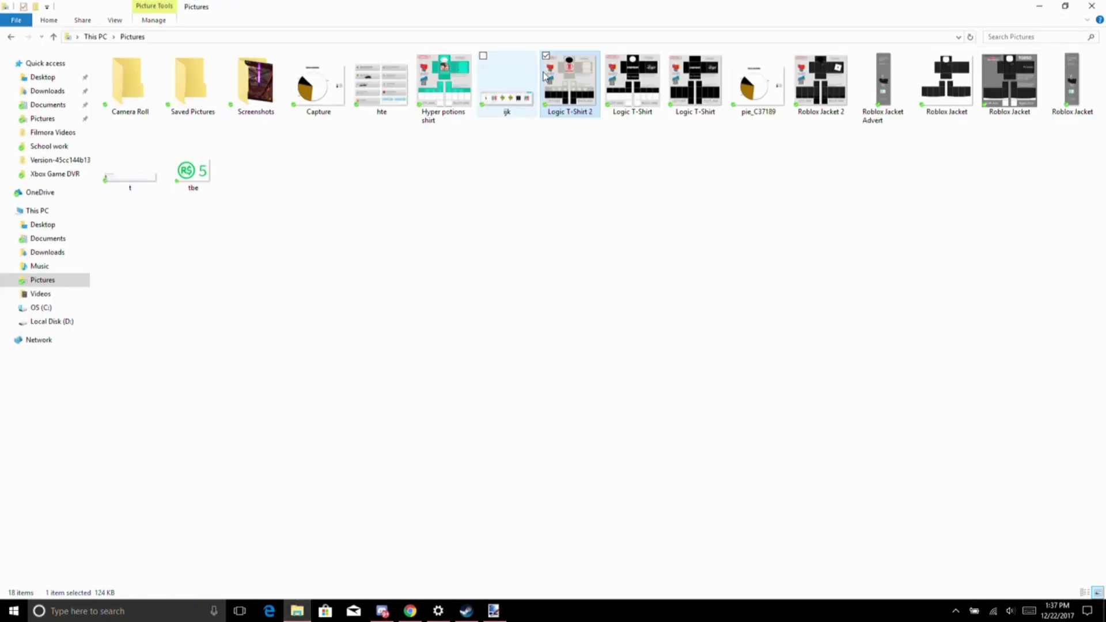
left_click(448, 87)
double_click(448, 88)
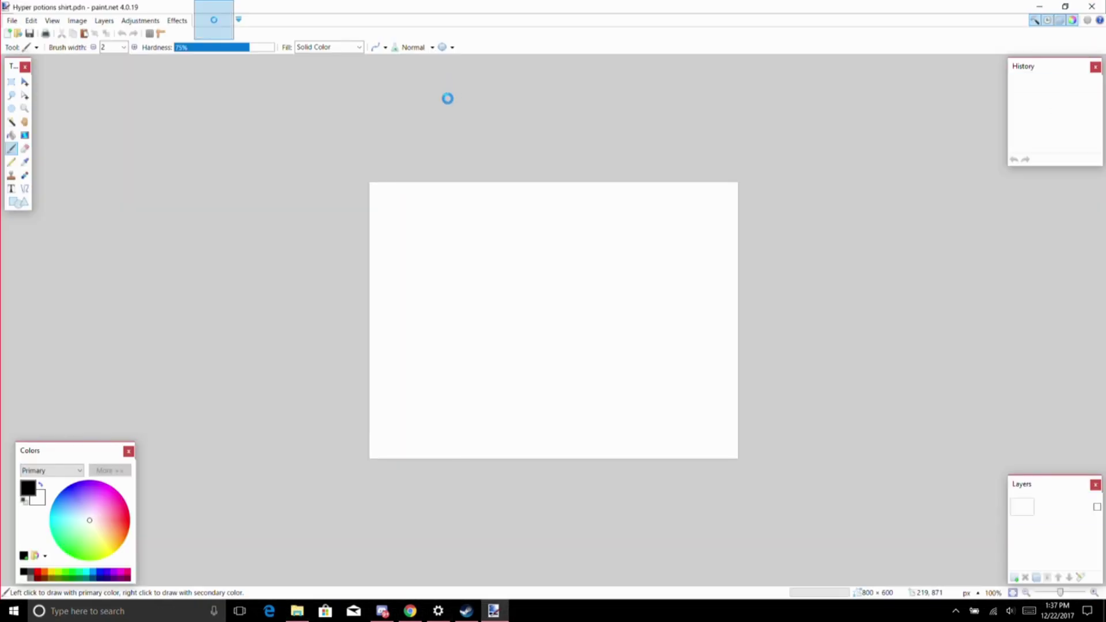
- Save the shirt as a PNG with default settings, flattening its layers
left_click(12, 21)
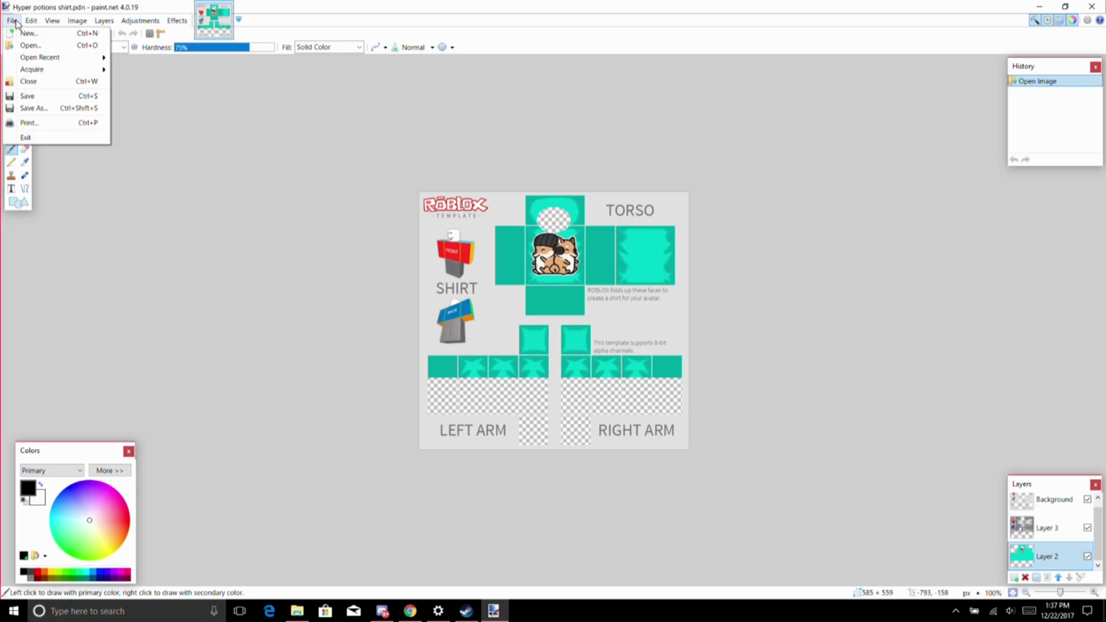
left_click(43, 110)
left_click(185, 230)
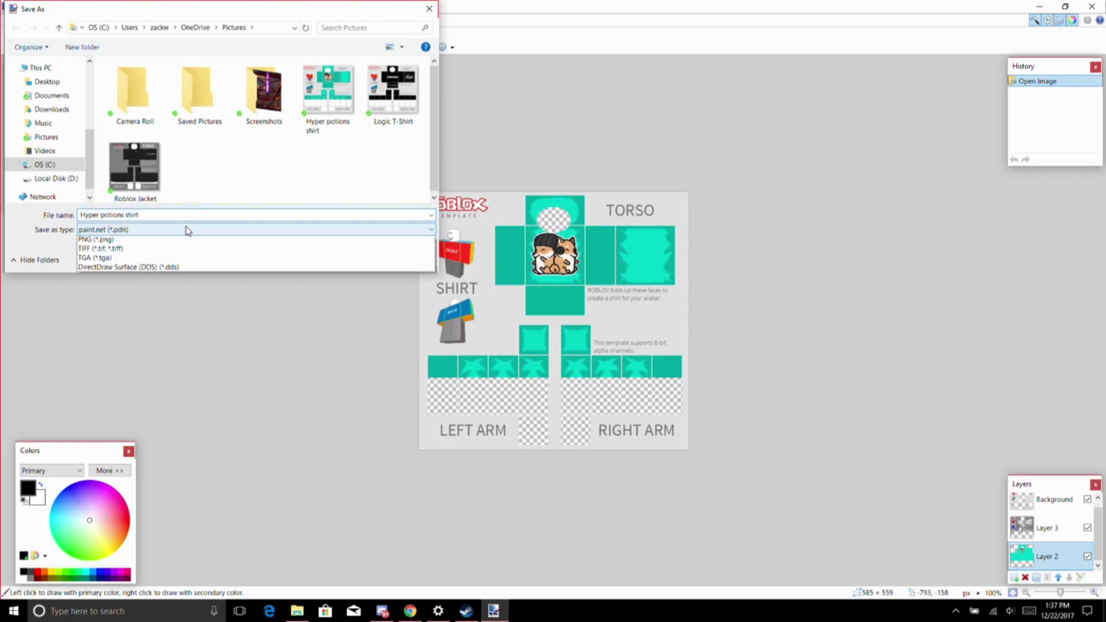
left_click(166, 279)
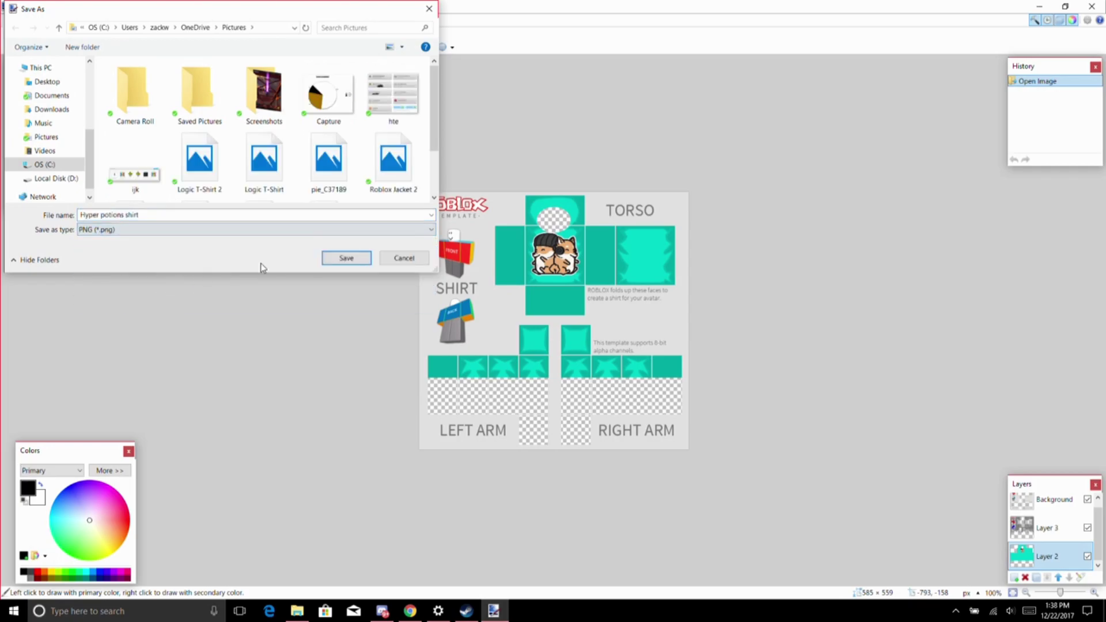
left_click(340, 257)
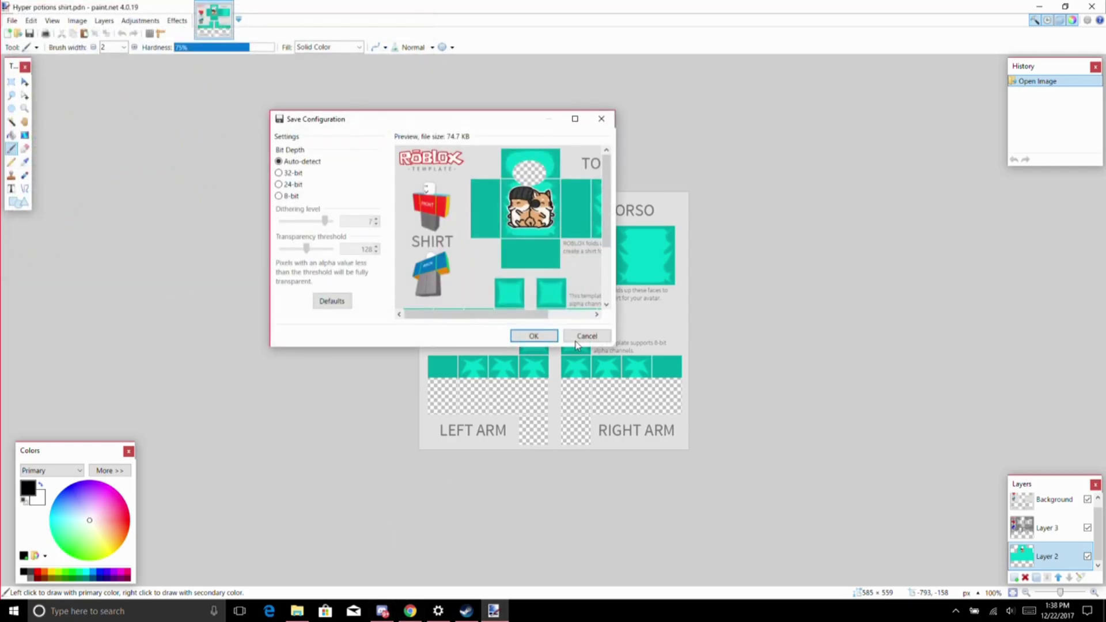
left_click(544, 336)
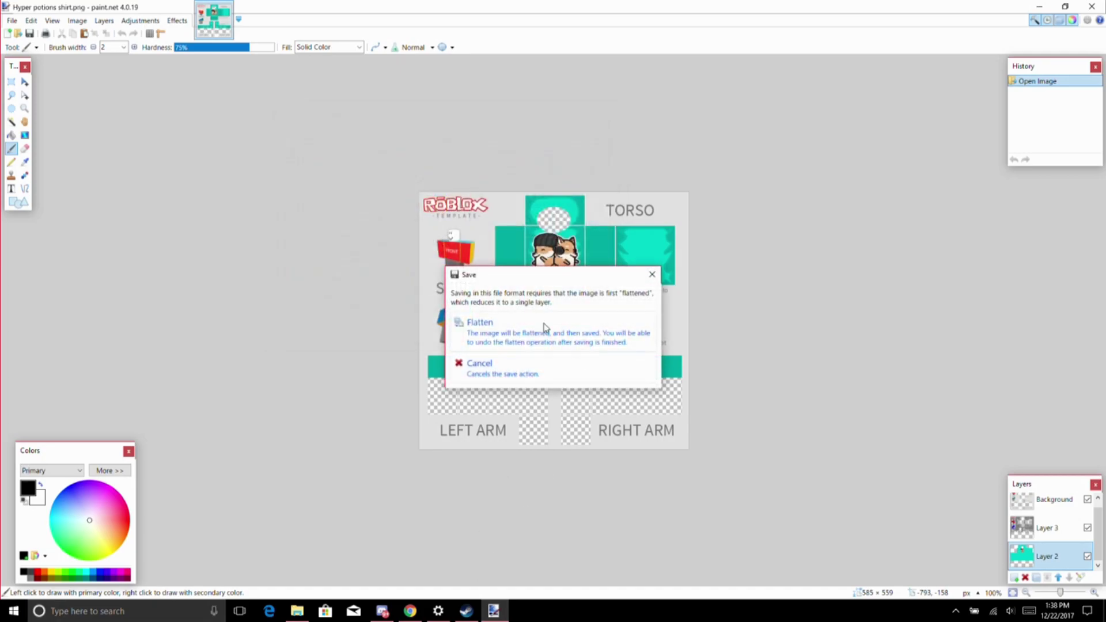
left_click(544, 327)
- Attach Hyper potions shirt.png as the image for the new Roblox shirt
key("alt+Tab")
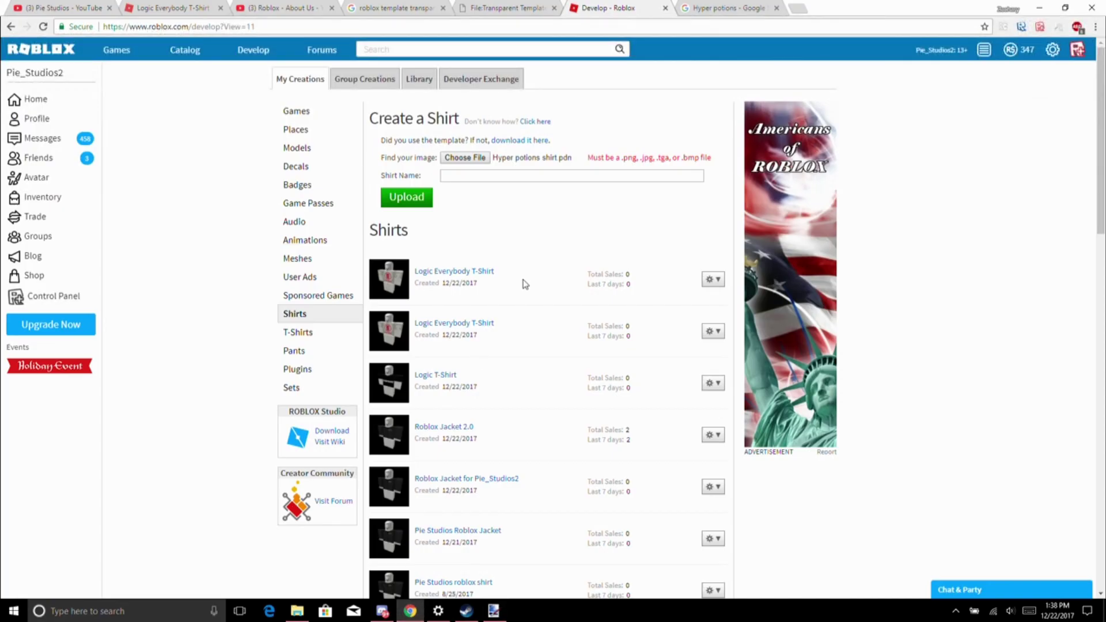
left_click(465, 158)
scroll(238, 180, "down", 2)
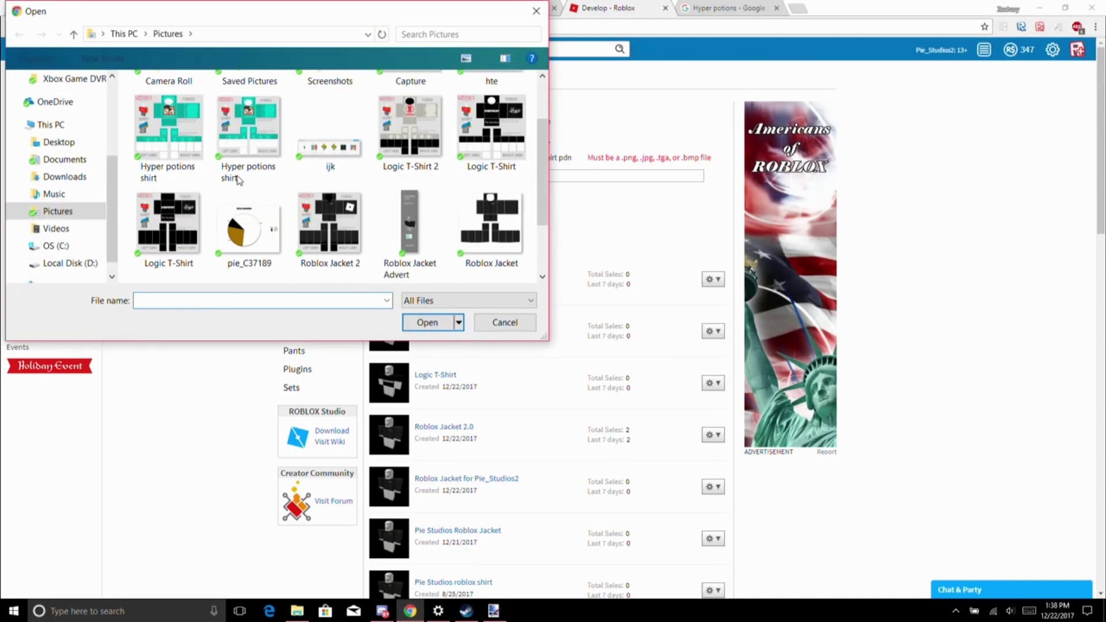
left_click(234, 142)
double_click(274, 146)
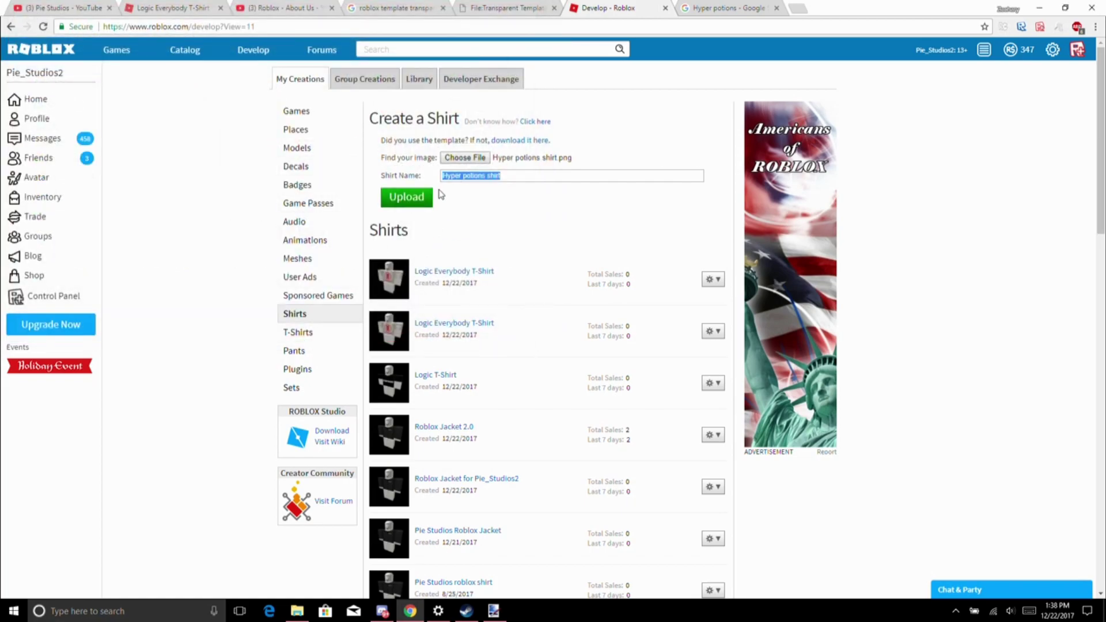
- Name the shirt Hyper potions T-shirt, upload it, and go to the Avatar Editor
left_click(516, 179)
left_click(405, 196)
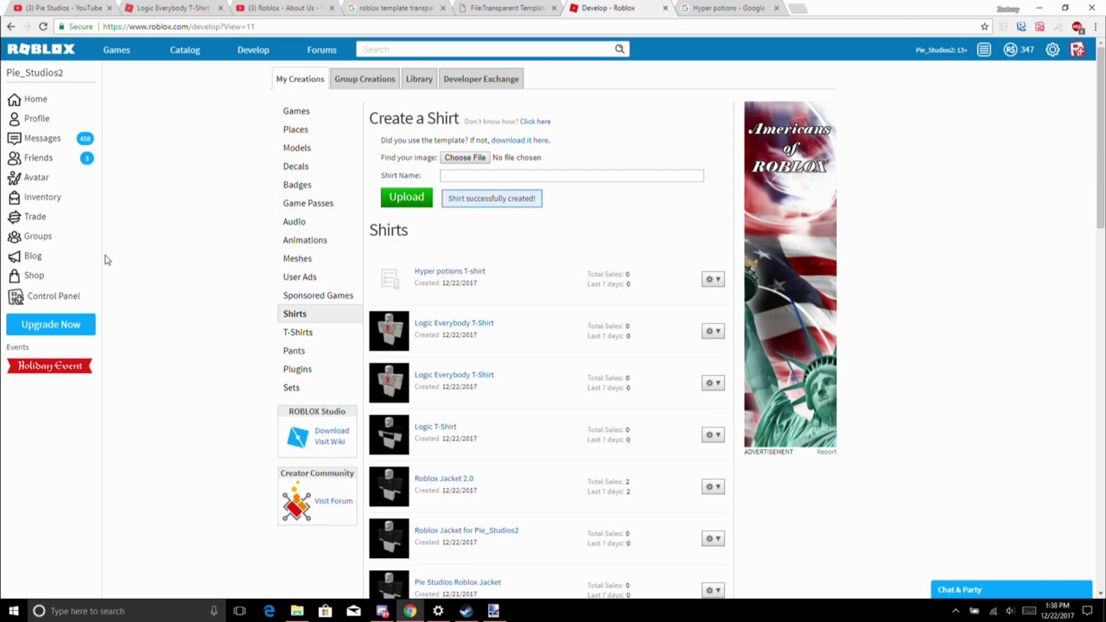
left_click(26, 179)
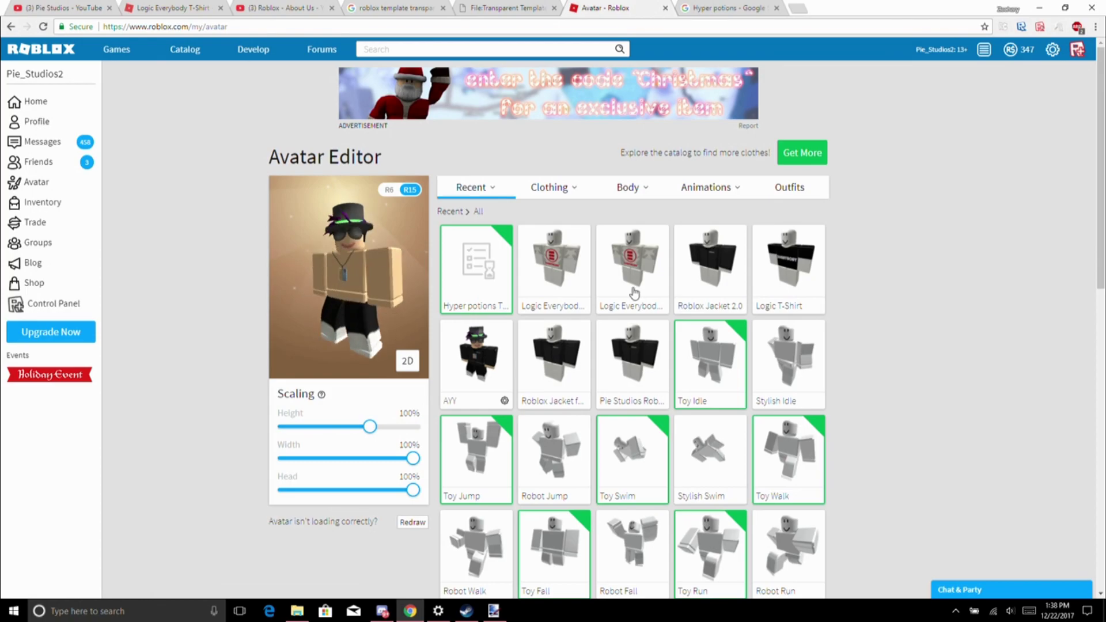
- Equip the Hyper potions T-shirt and remove the ROBLOX Conference necklace
left_click(575, 284)
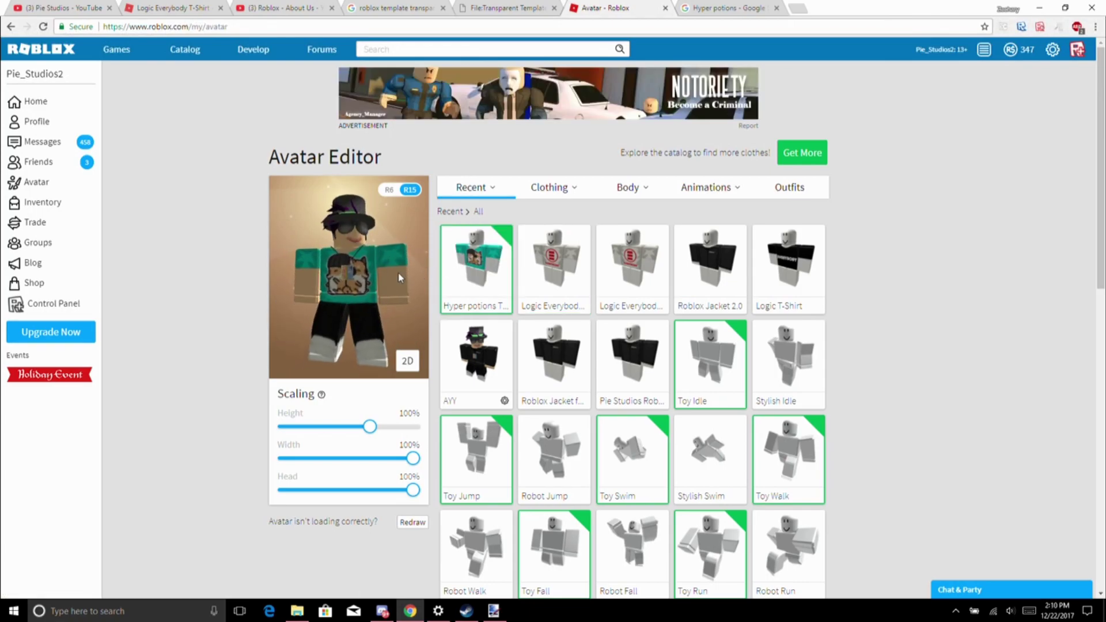
scroll(663, 403, "down", 2)
scroll(675, 461, "down", 5)
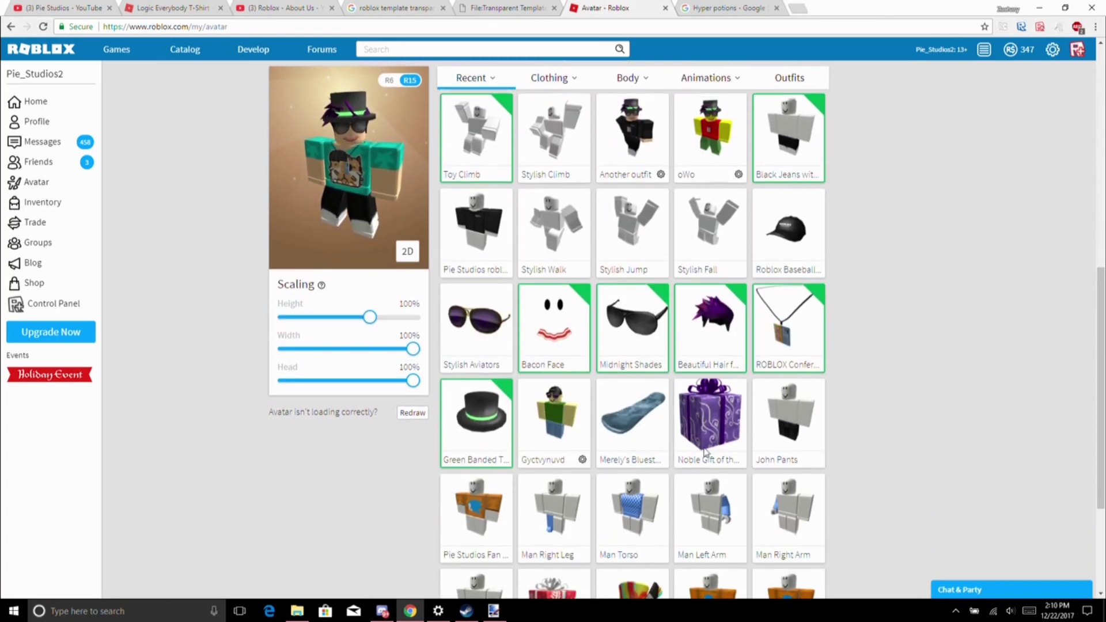
left_click(789, 317)
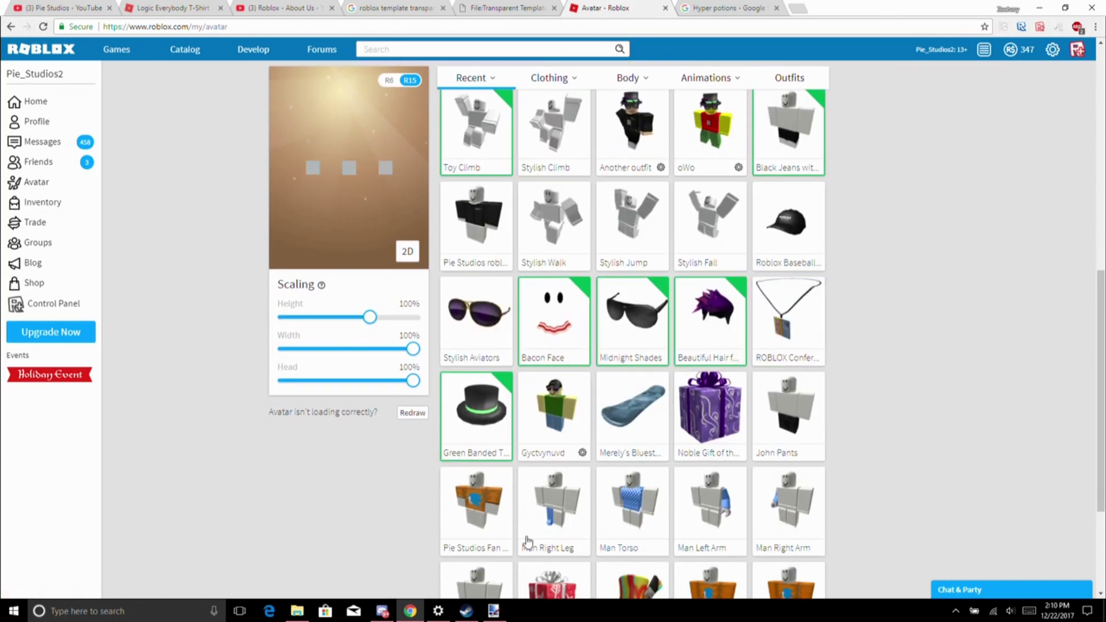
- Rotate the avatar preview to view the teal torso and look from above
scroll(528, 541, "up", 8)
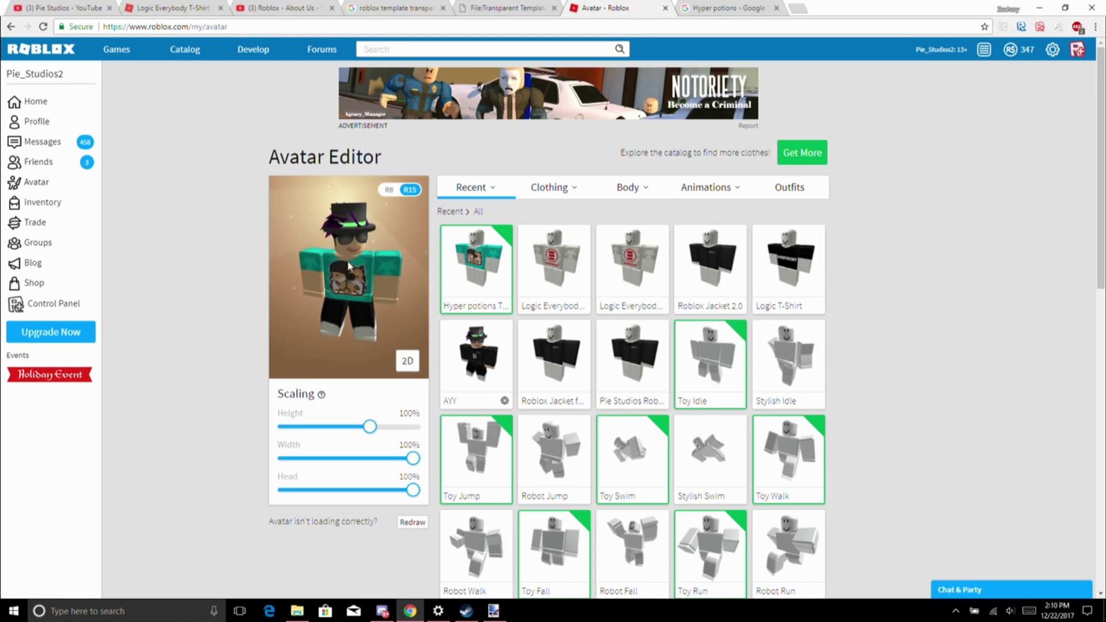
scroll(358, 255, "up", 6)
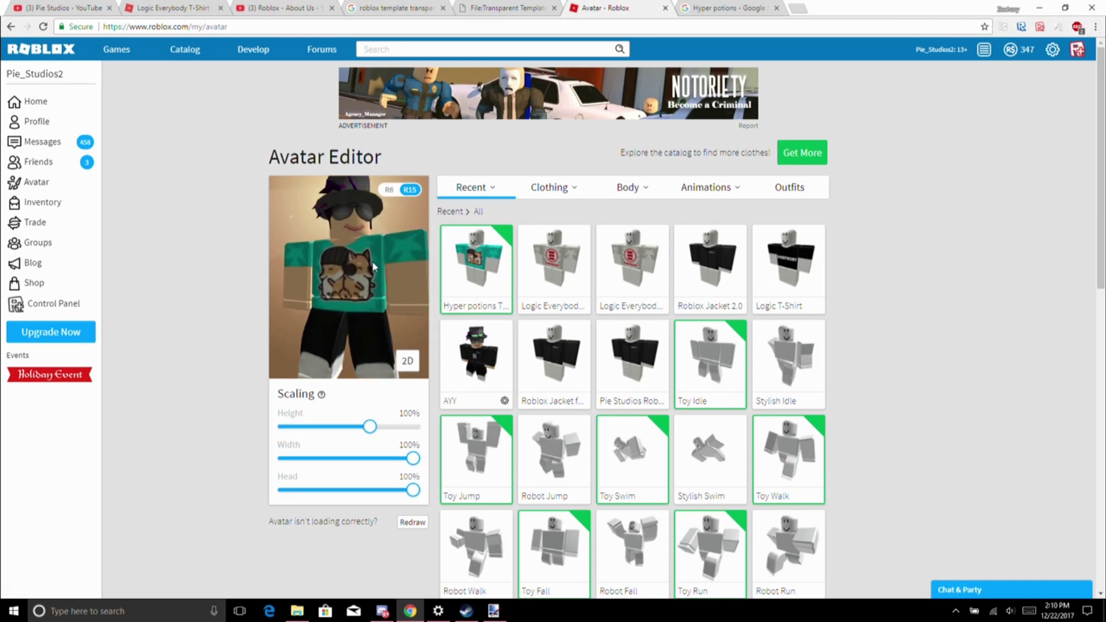
left_click_drag(376, 316, 467, 317)
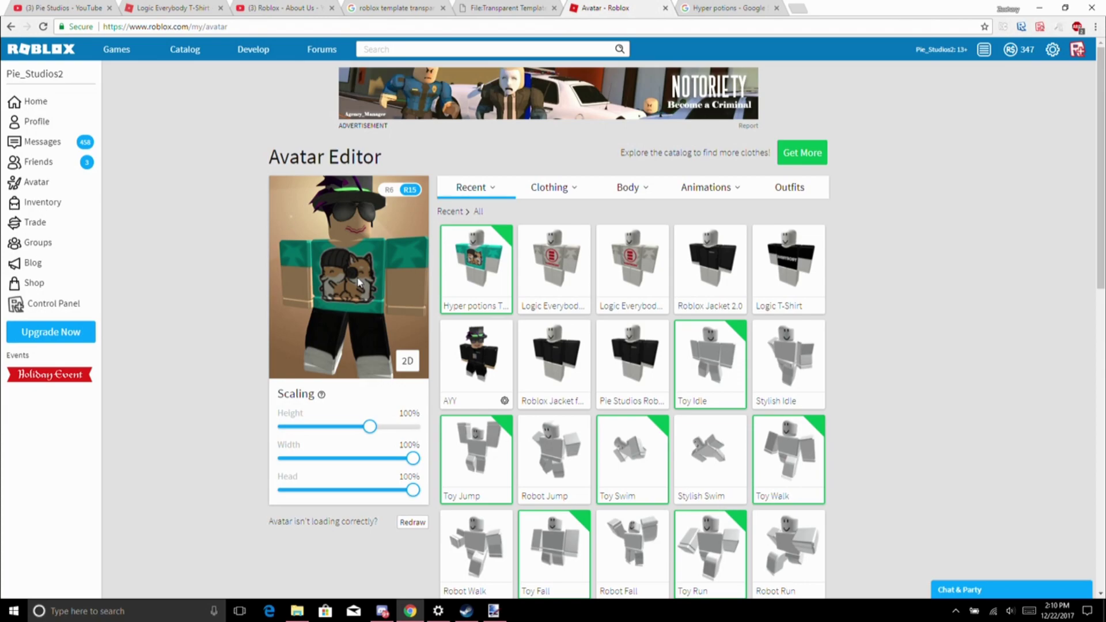
scroll(406, 246, "up", 2)
scroll(377, 255, "down", 3)
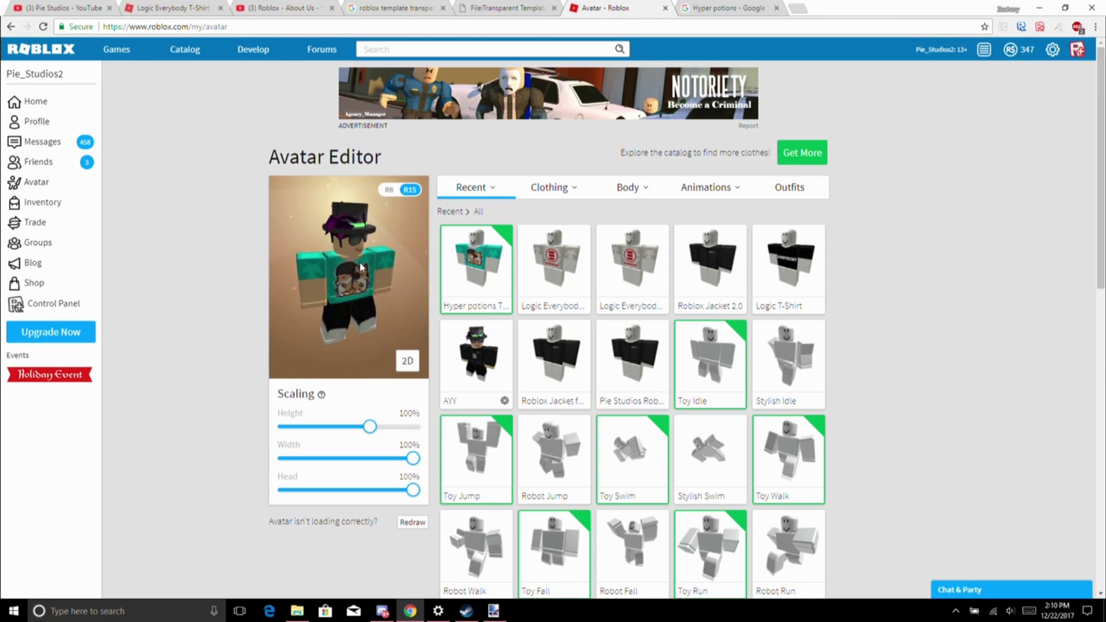
left_click_drag(351, 261, 299, 302)
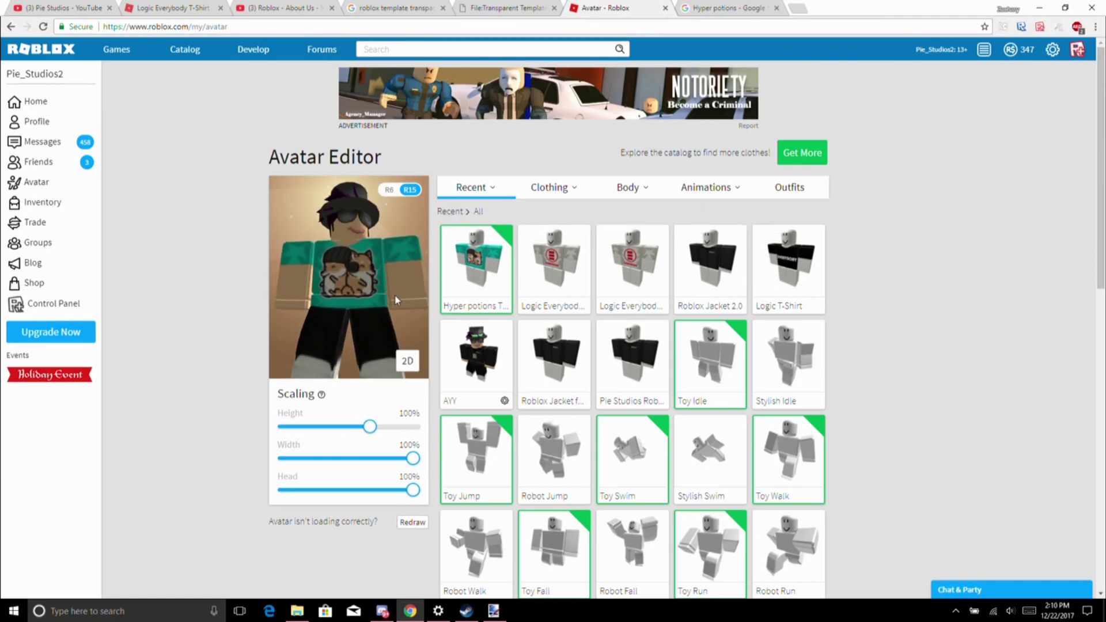
- Open the Hyper potions T-shirt item page in a new tab
right_click(466, 278)
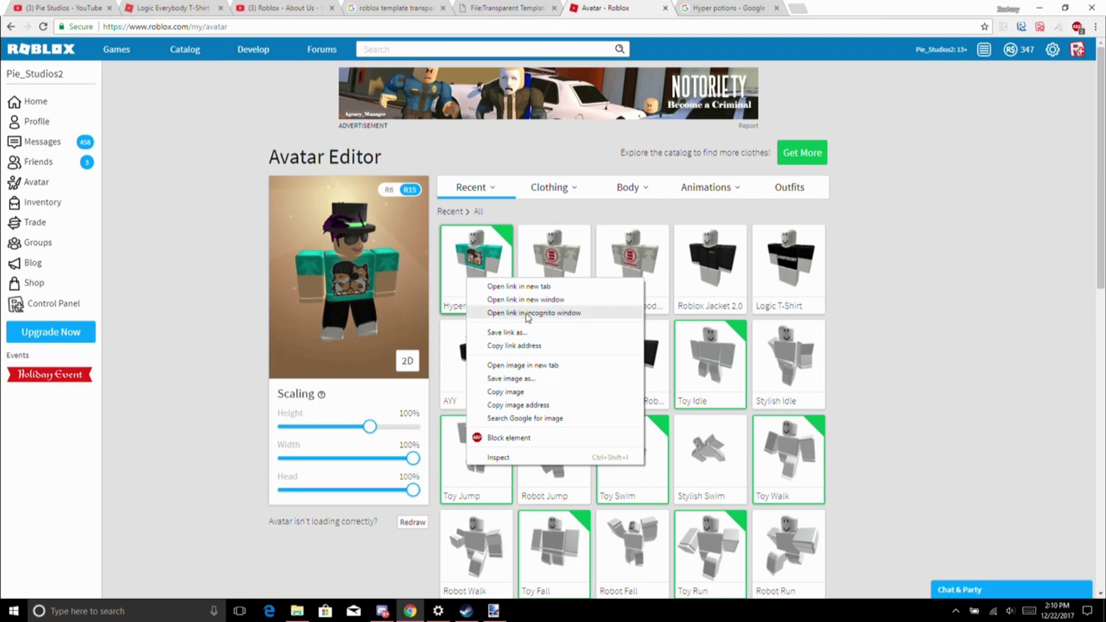
left_click(519, 286)
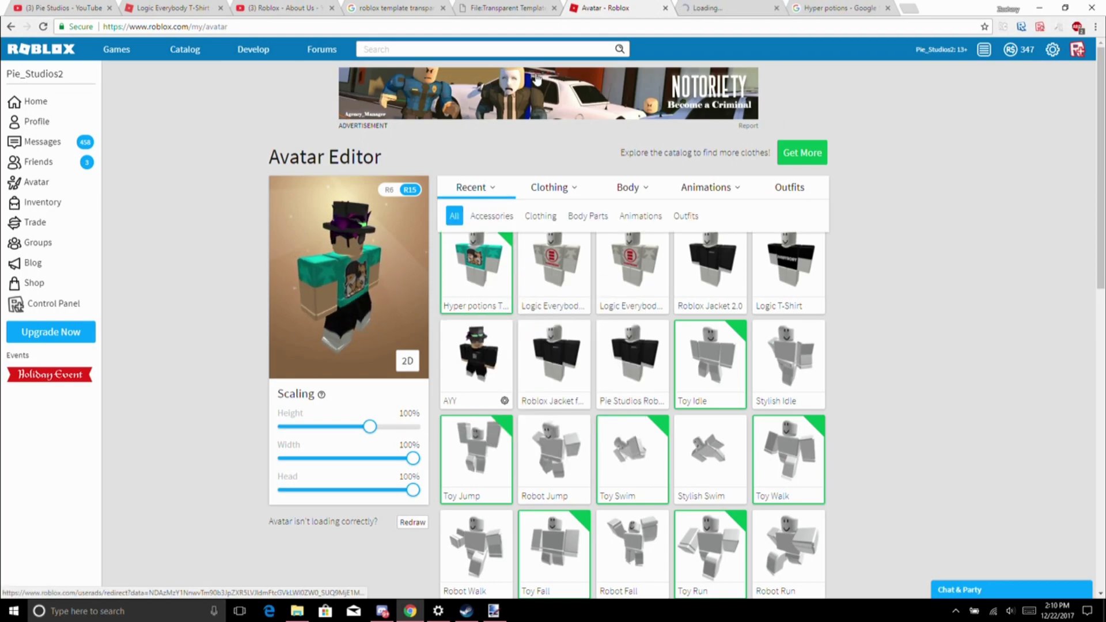
left_click(727, 8)
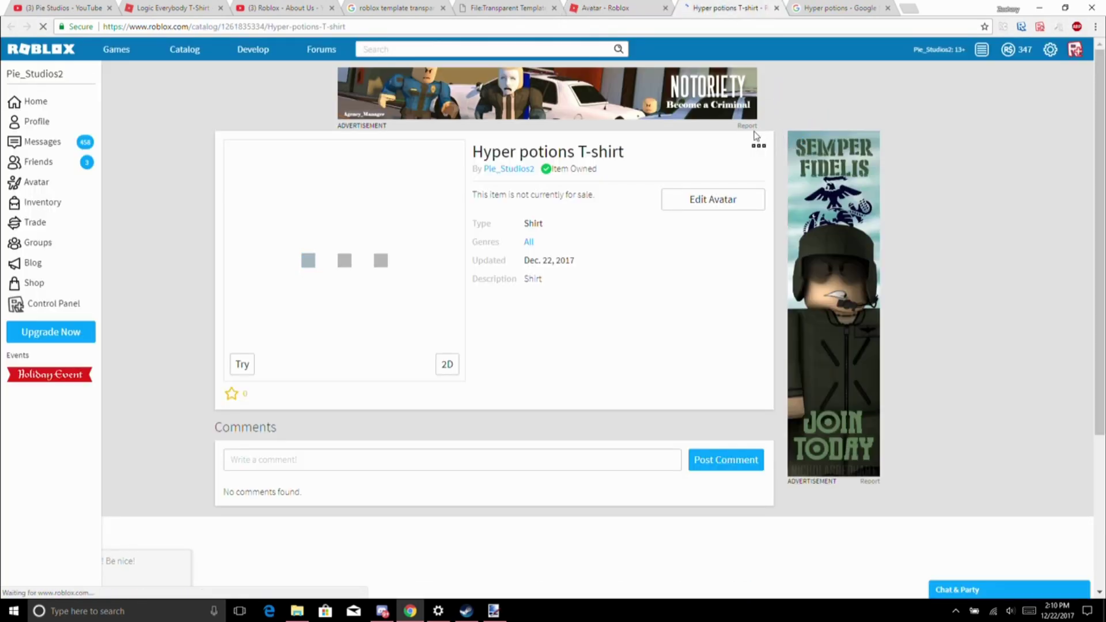
- On the shirt's Configure page, enable Sell this Item
left_click(758, 147)
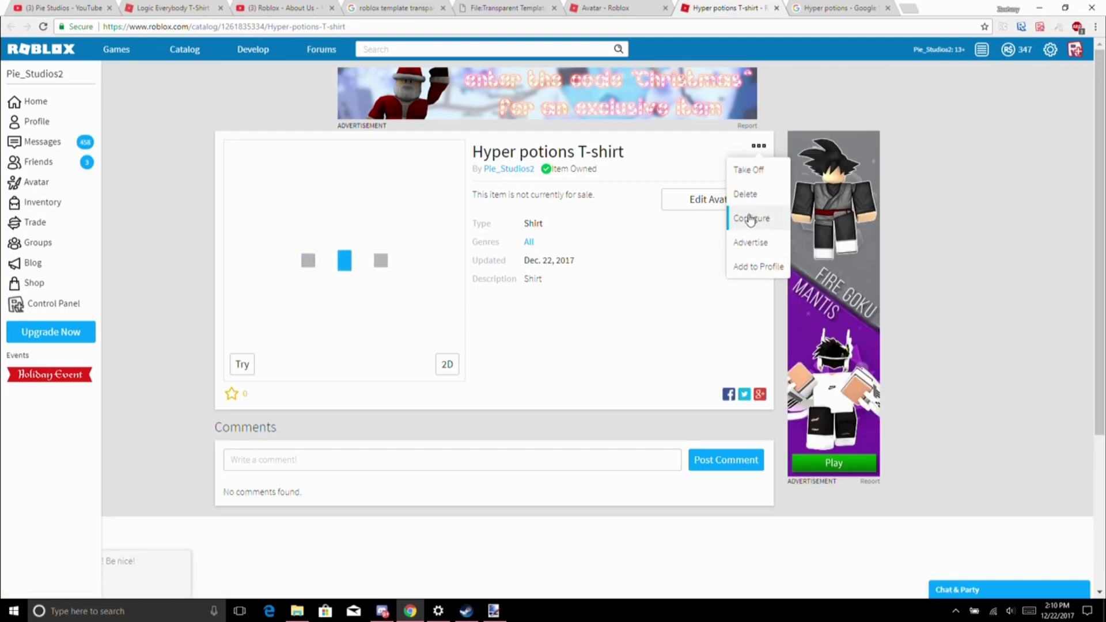
left_click(755, 218)
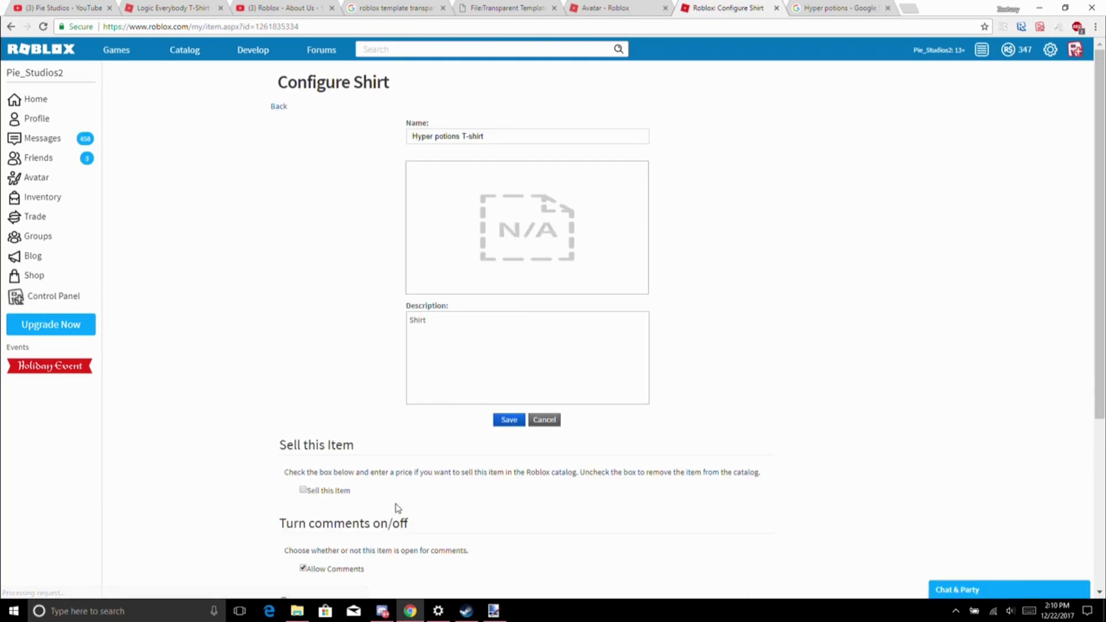
scroll(320, 440, "down", 1)
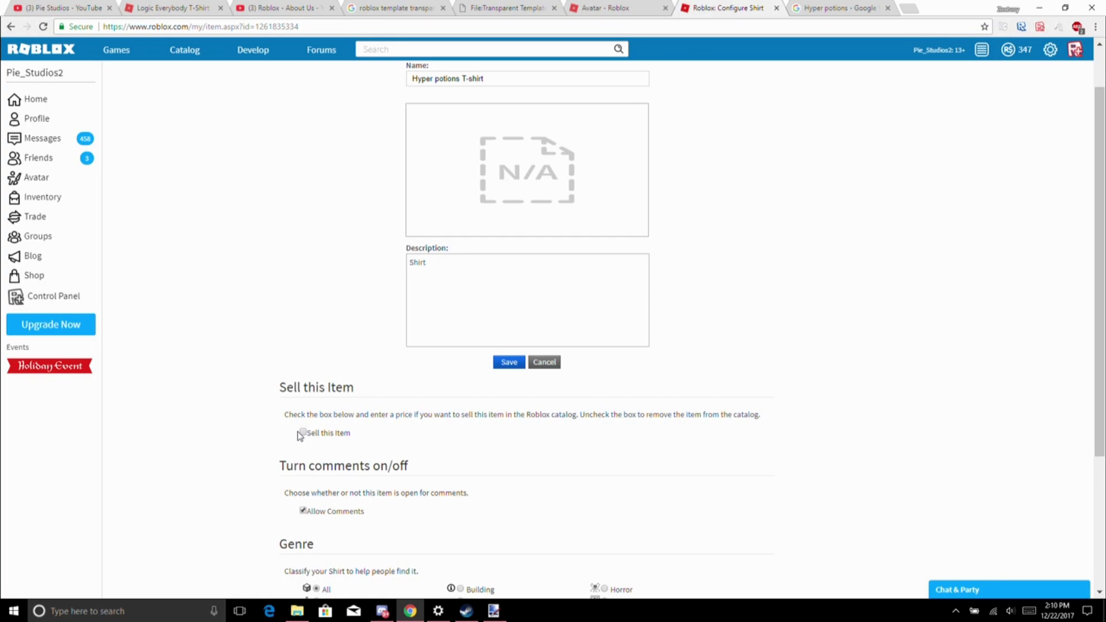
left_click(303, 433)
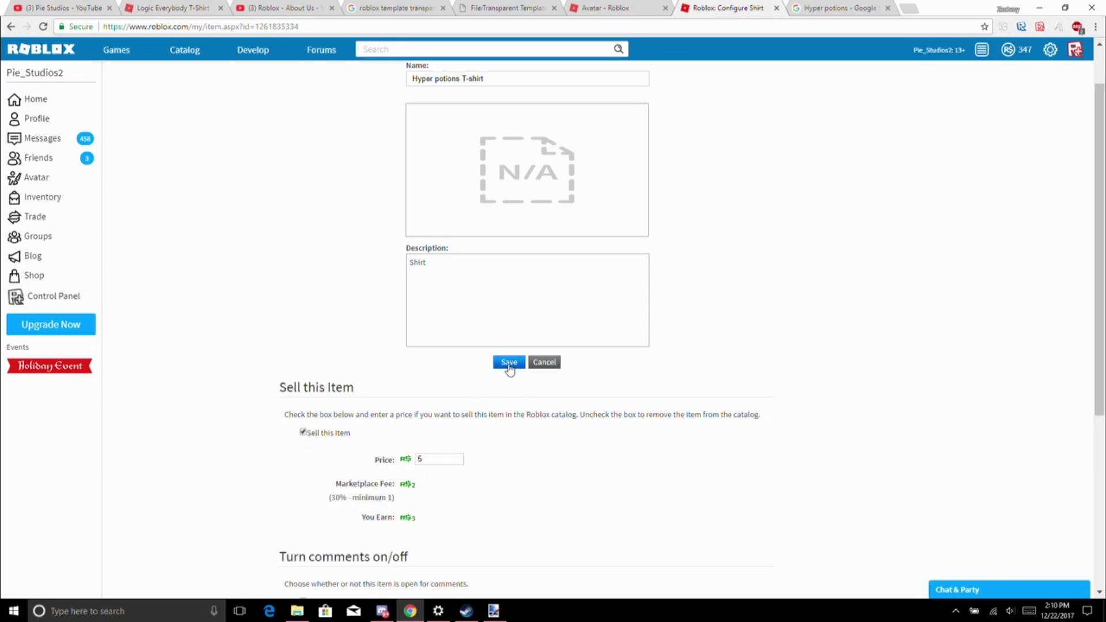